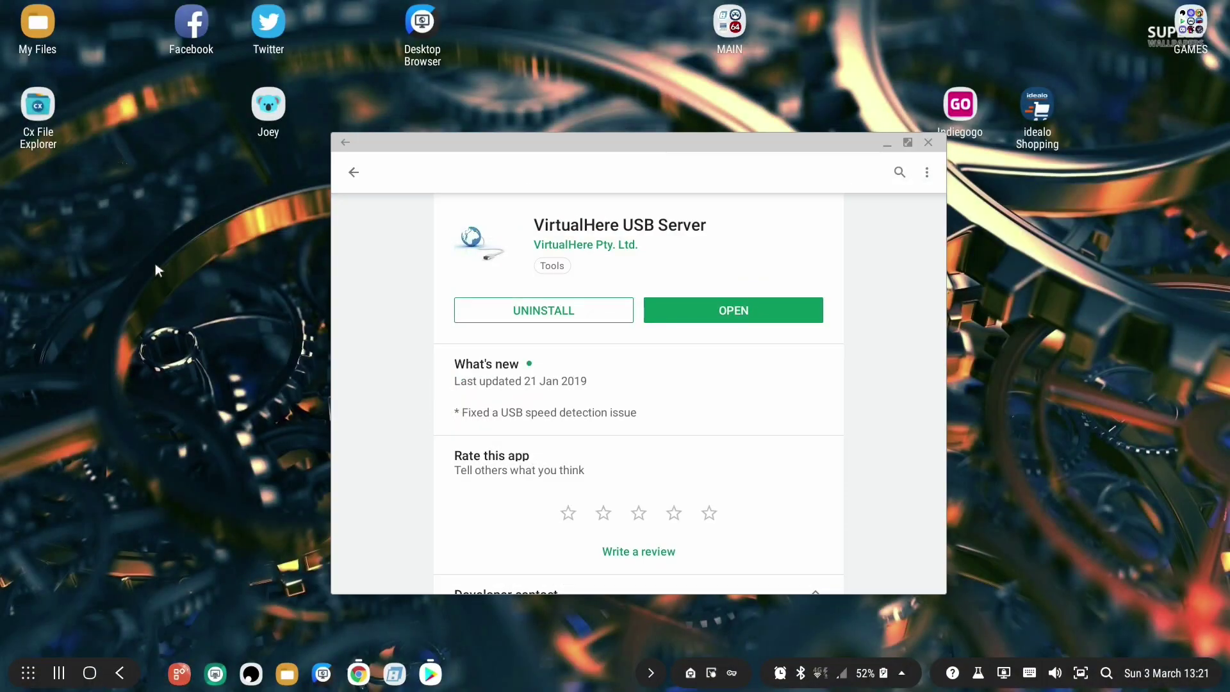
Step: Return to the 'virtual here' results and launch VirtualHere USB Server from its Play Store listing
click(354, 172)
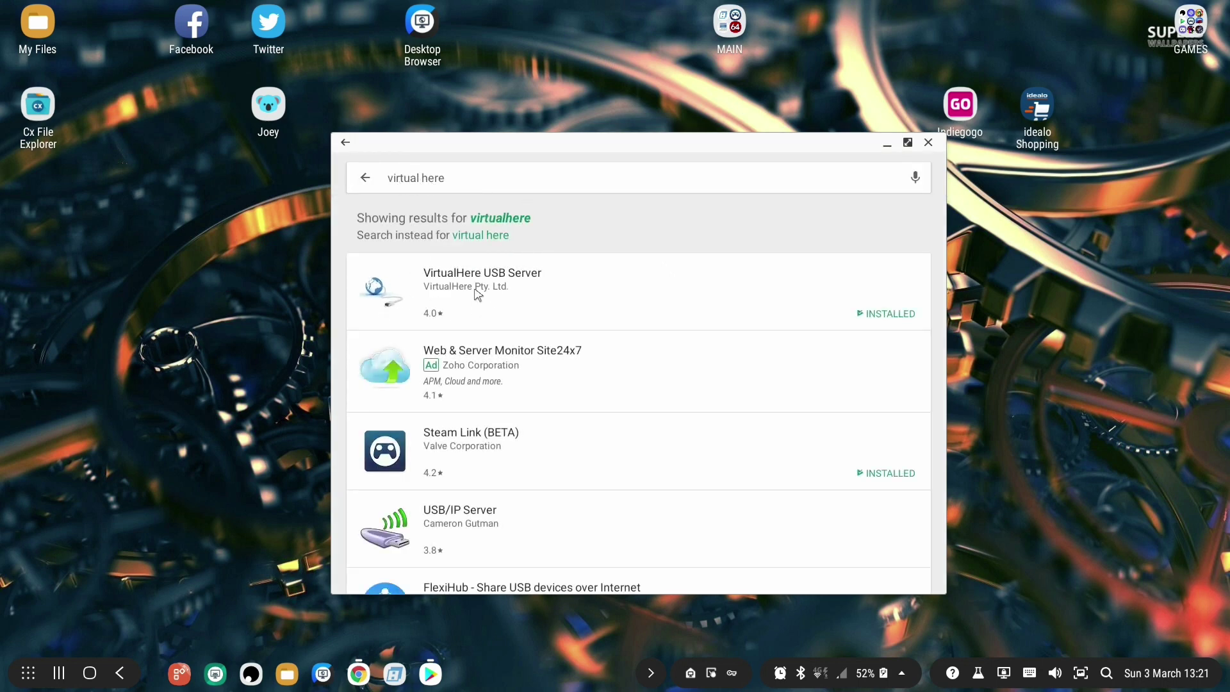
click(562, 289)
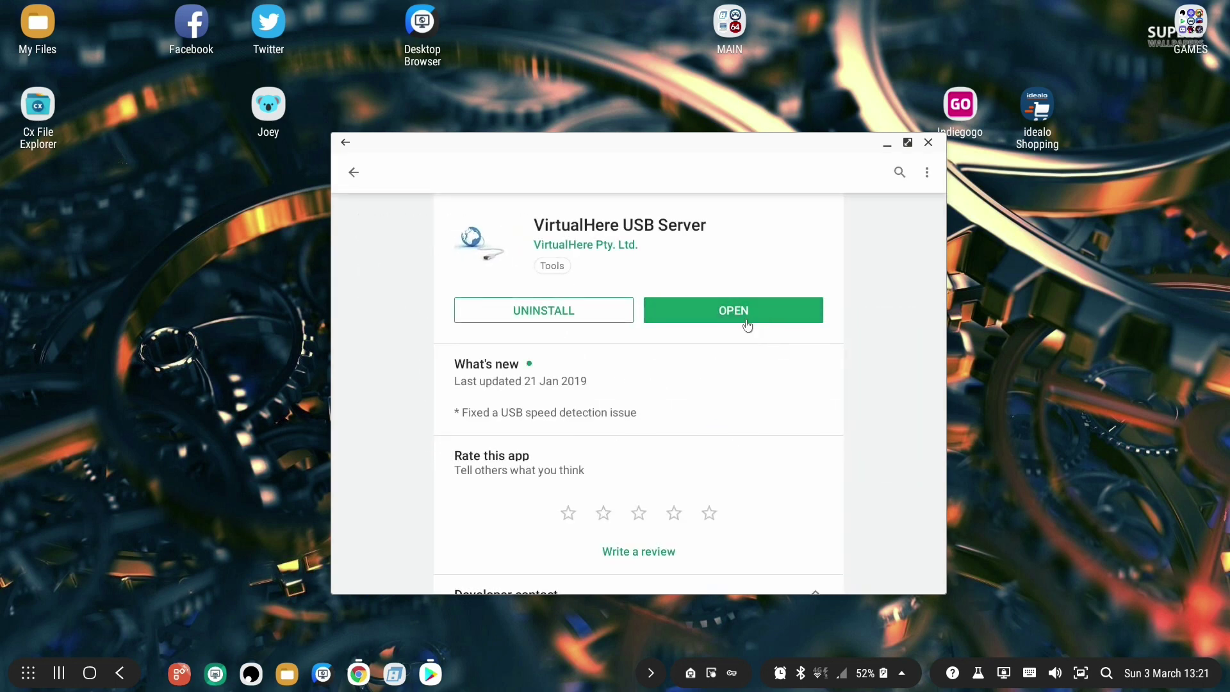
click(729, 316)
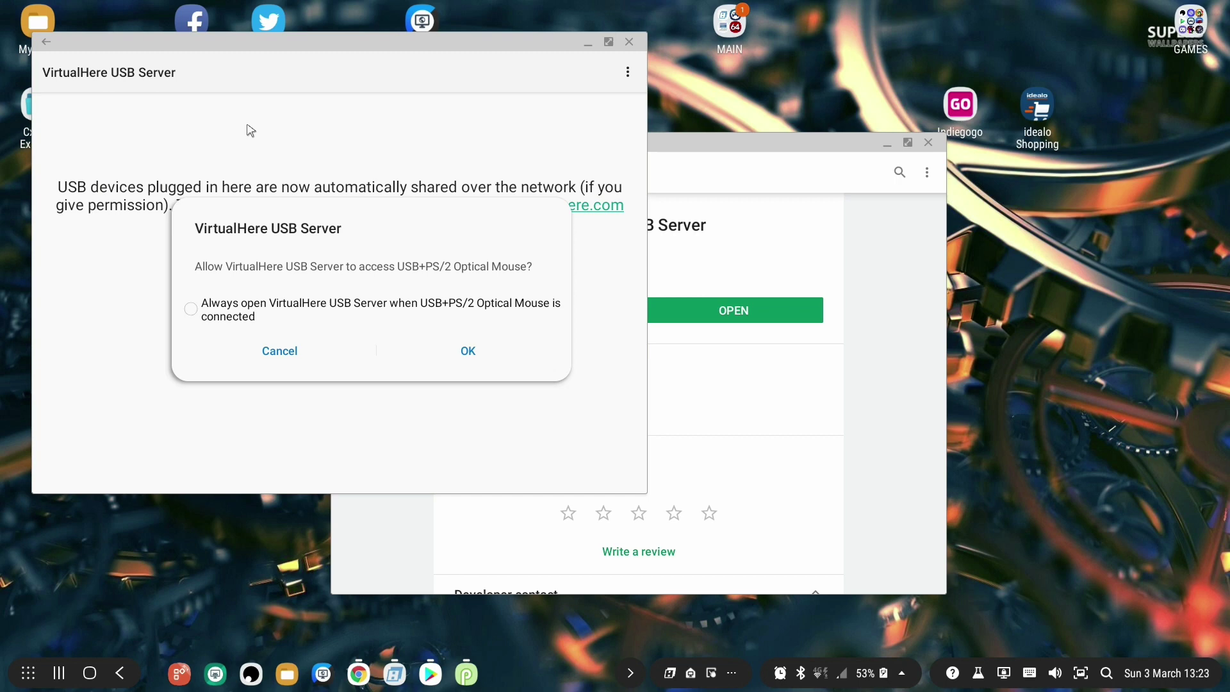
Step: Allow VirtualHere USB Server to access and handle the USB+PS/2 Optical Mouse
click(471, 365)
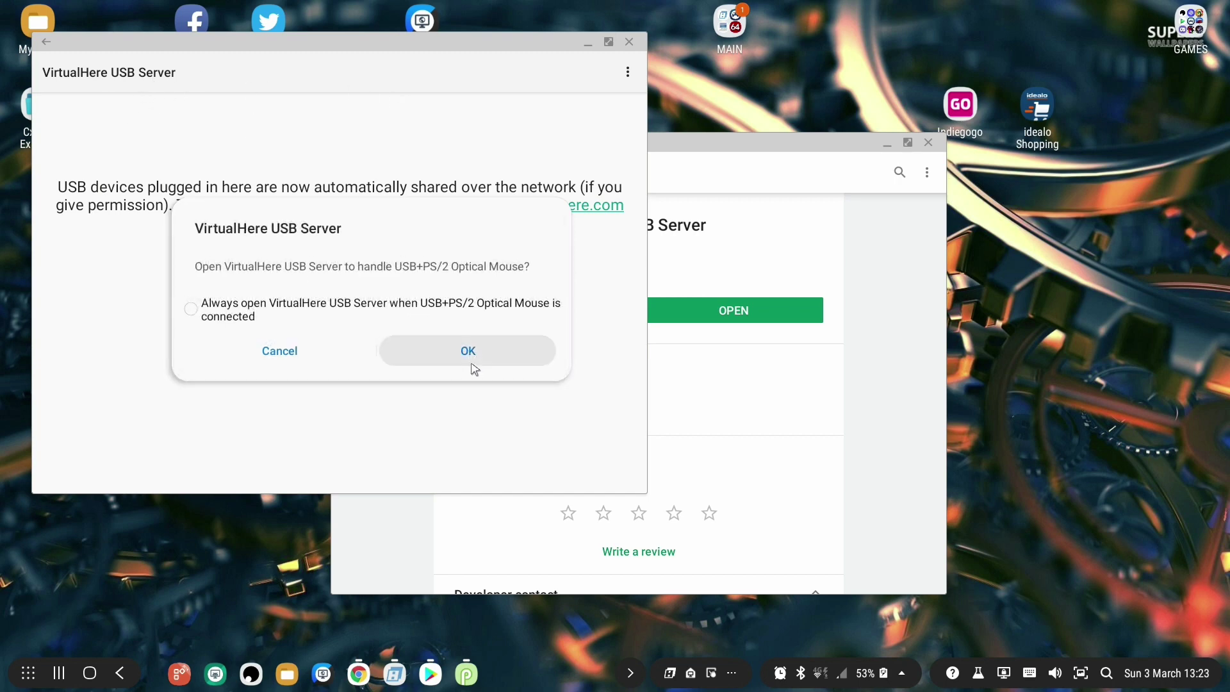
click(472, 352)
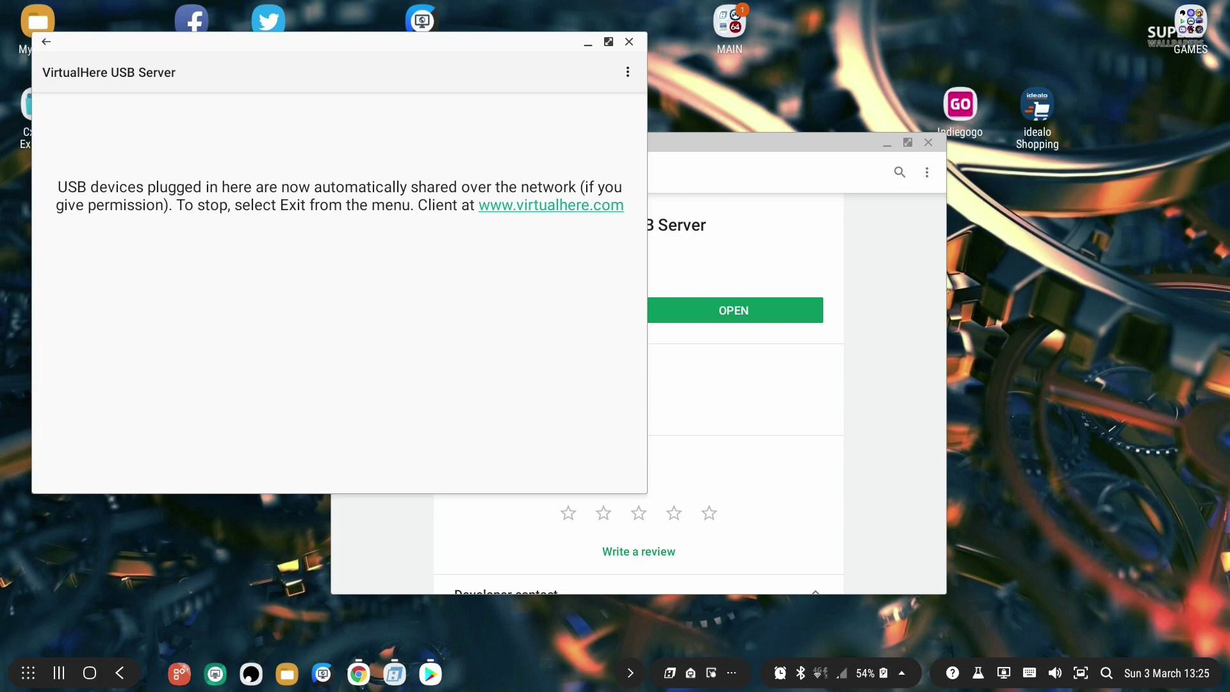
Step: In Chrome's BT Smart Hub Manager, go to Advanced settings and then the Firewall settings
click(362, 670)
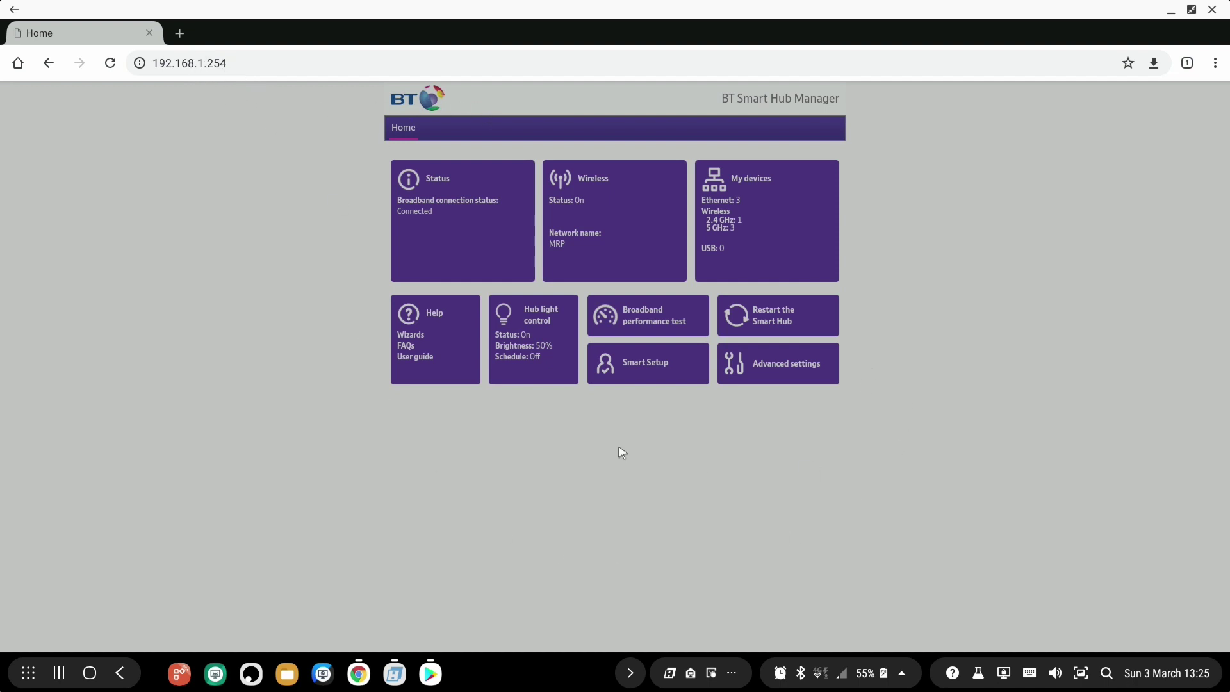
click(787, 365)
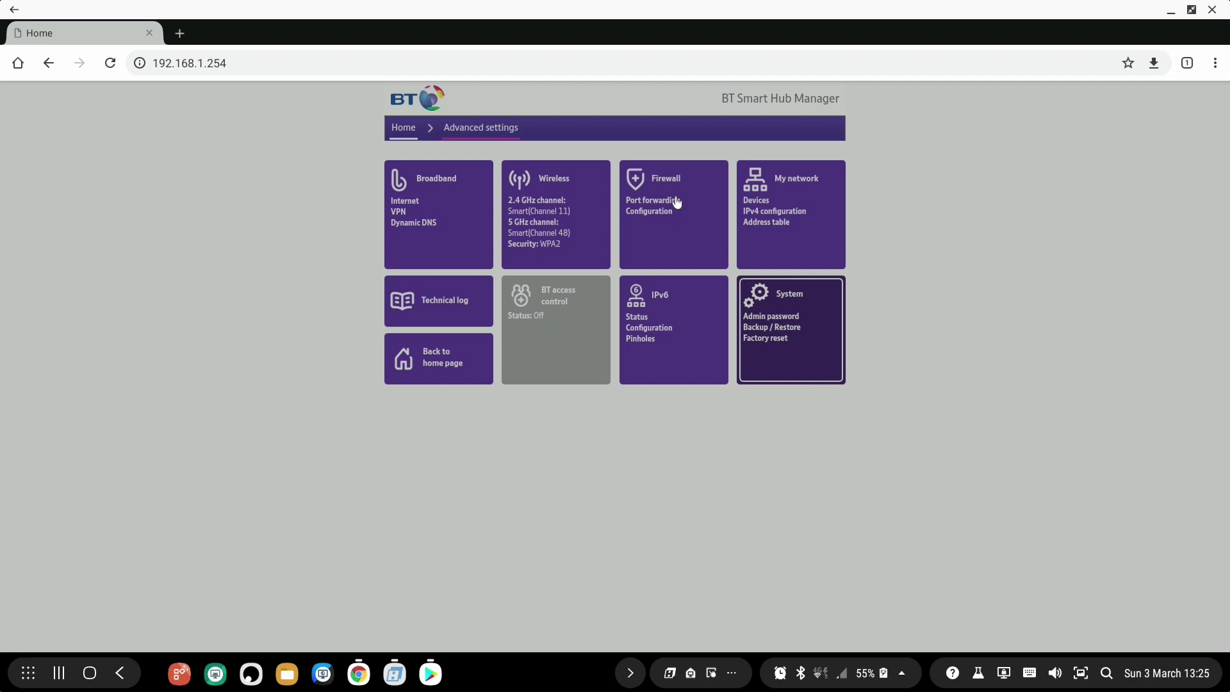
click(677, 203)
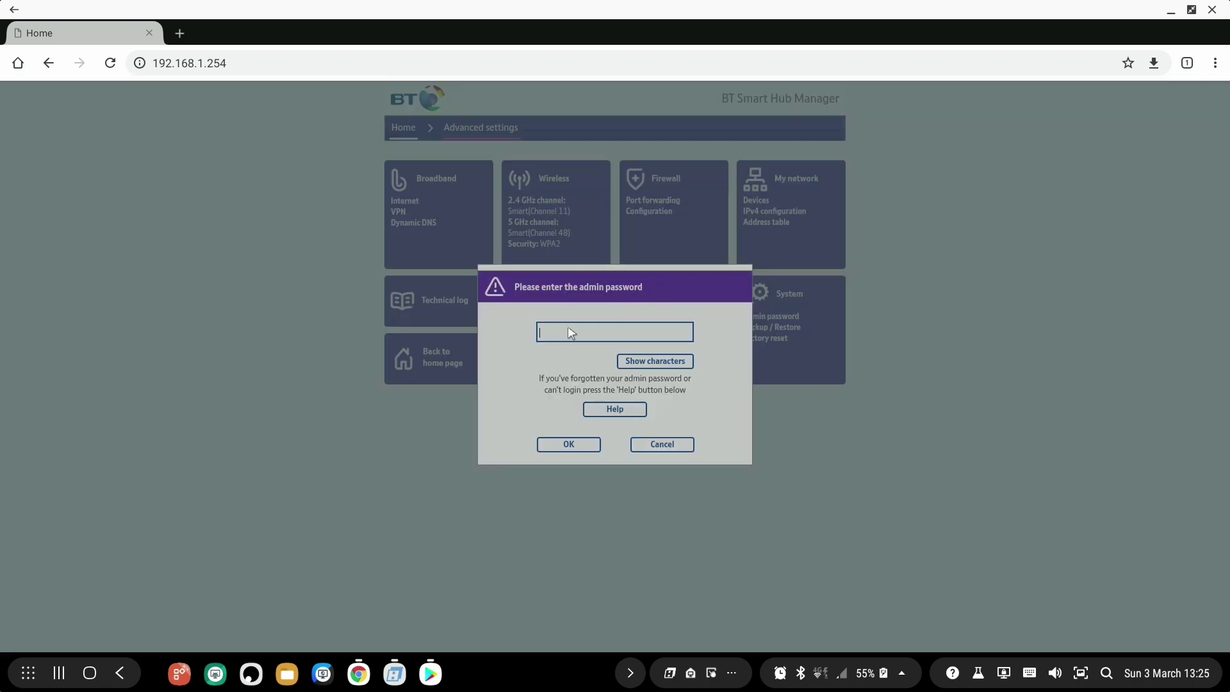
Step: Enter the hub's admin password in the password prompt
click(568, 330)
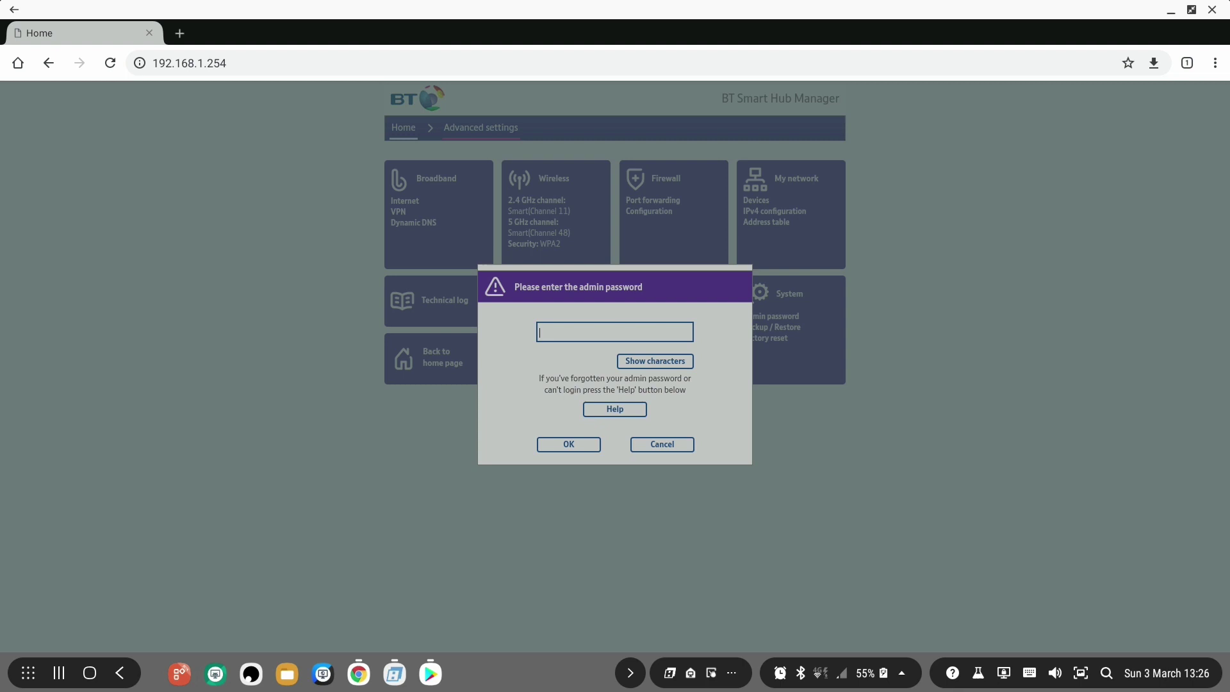
click(558, 330)
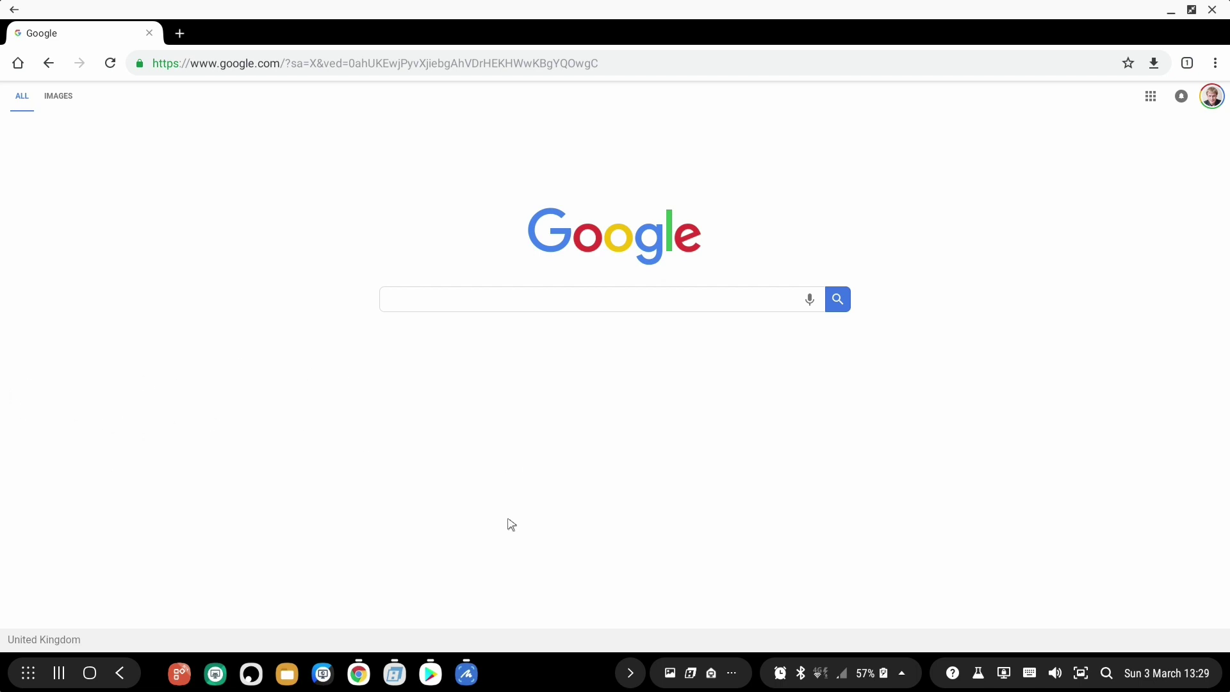
Step: Try loading 192.168.1.190:8080 in a new browser tab
click(180, 34)
text(192.)
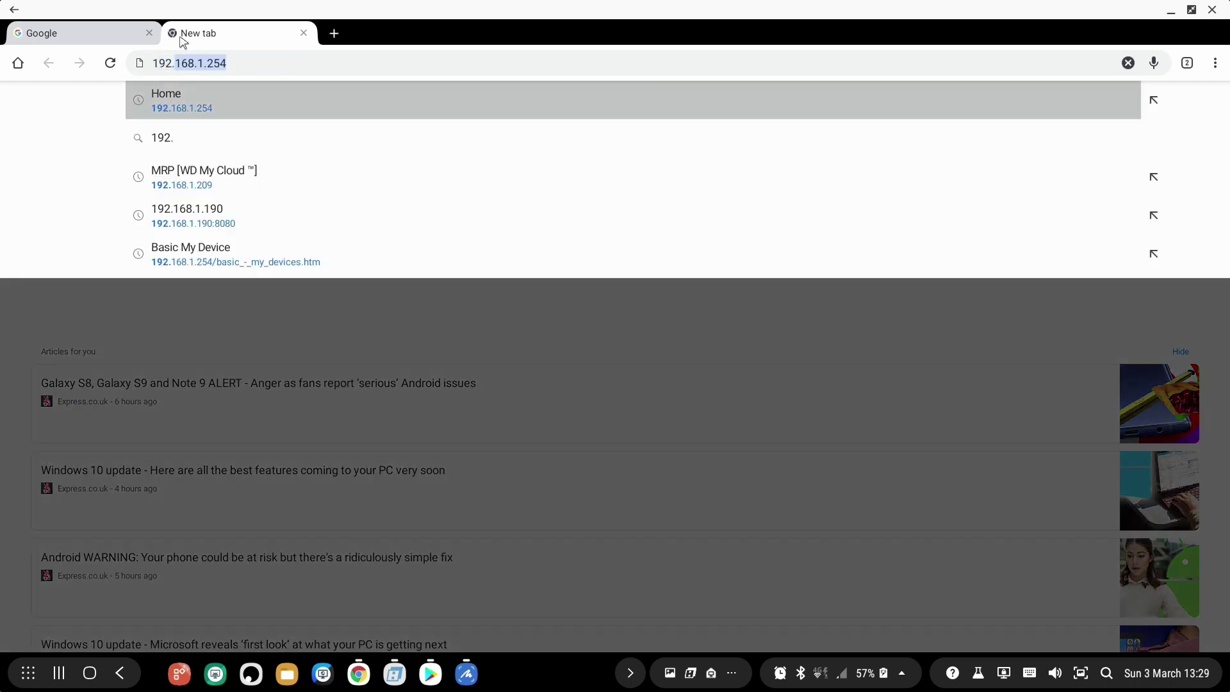
text(168.1.190:8080)
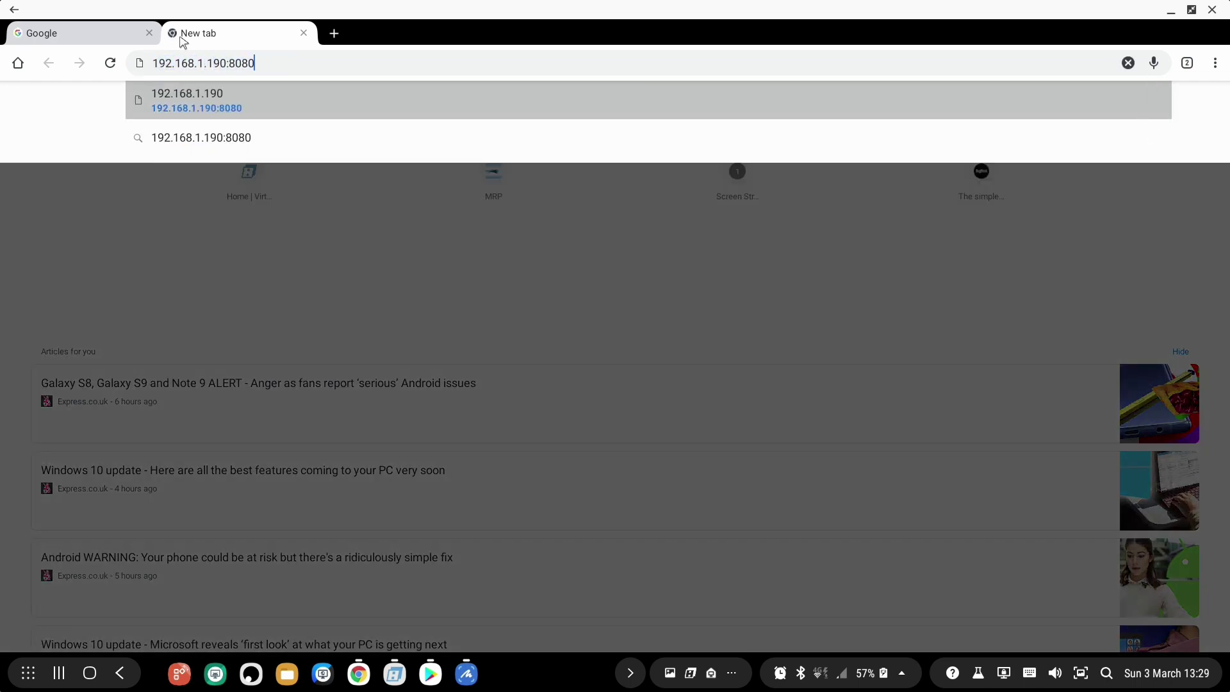
key(Return)
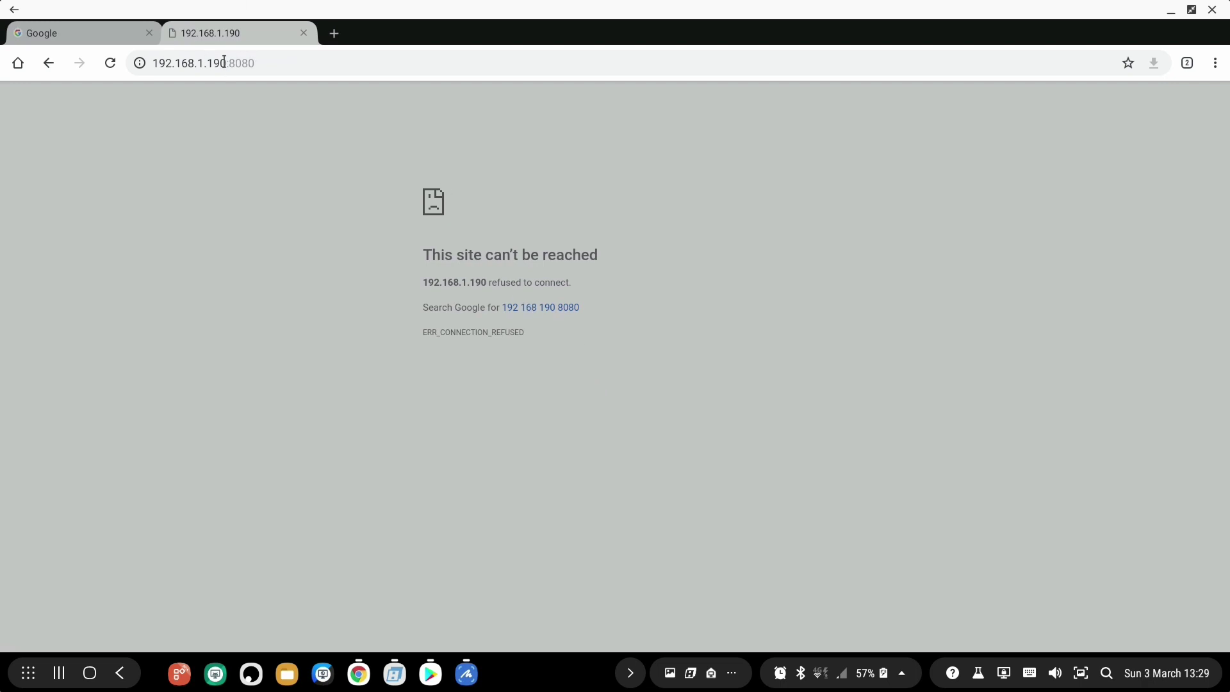
Step: Return to the Google tab and bring up the Screen write screenshot window
key(ctrl+shift+Tab)
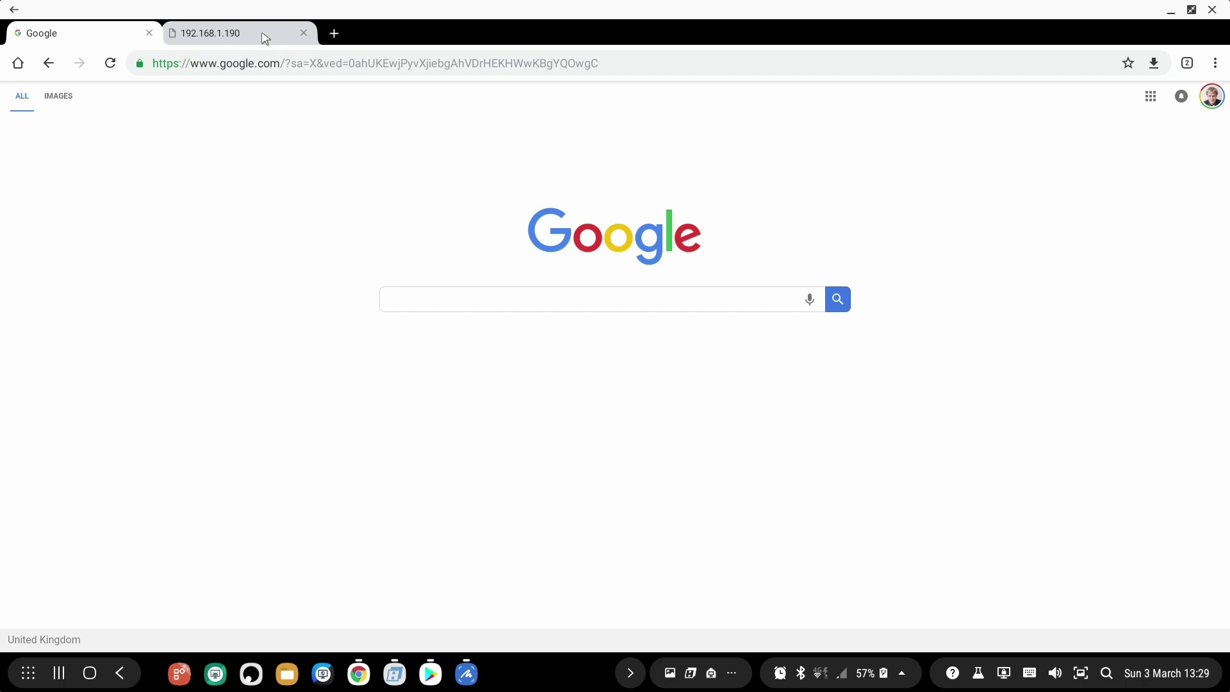
click(454, 307)
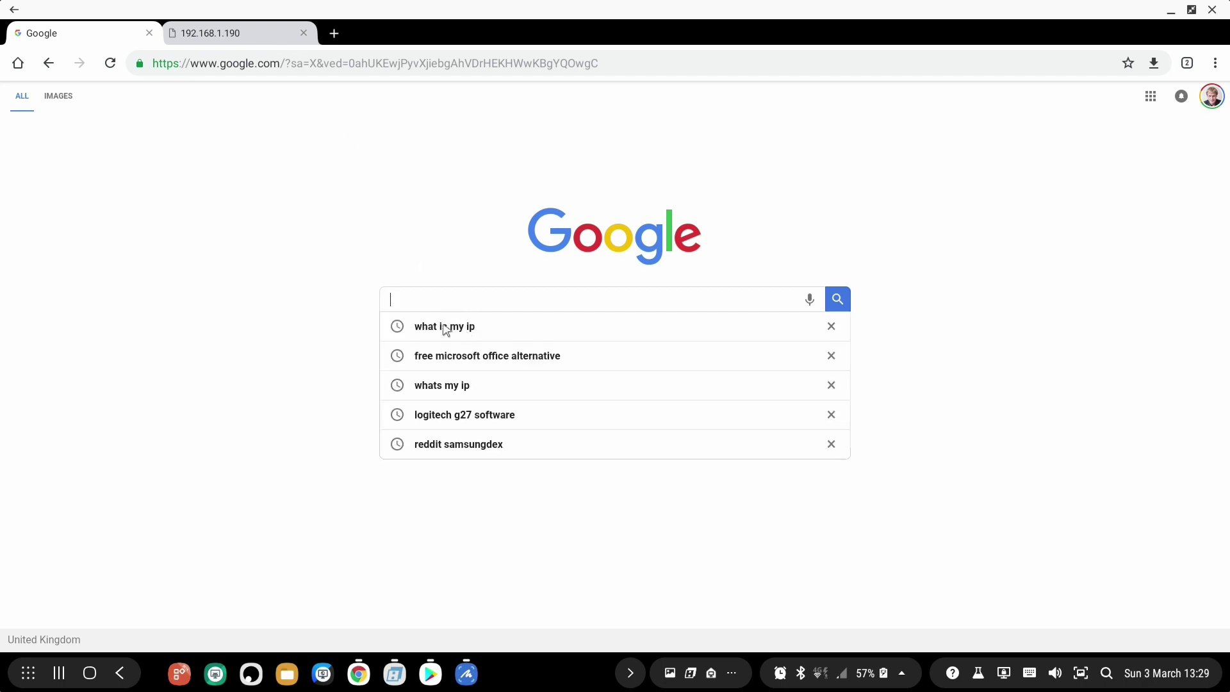
click(294, 288)
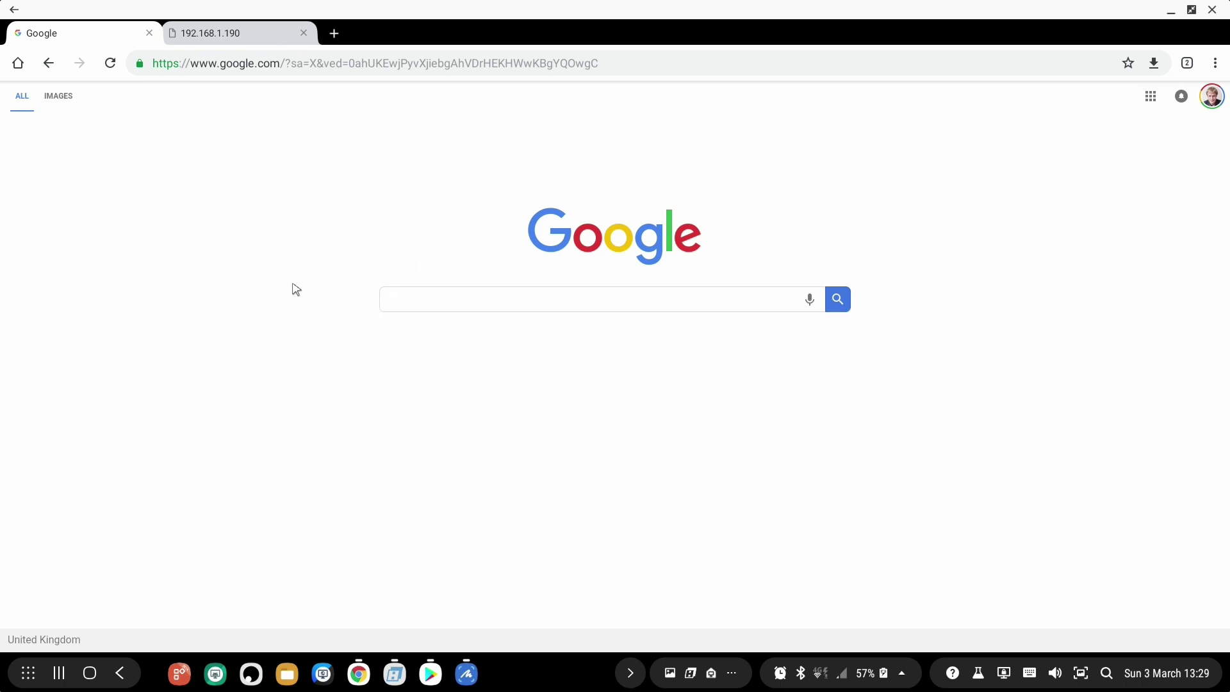
click(470, 674)
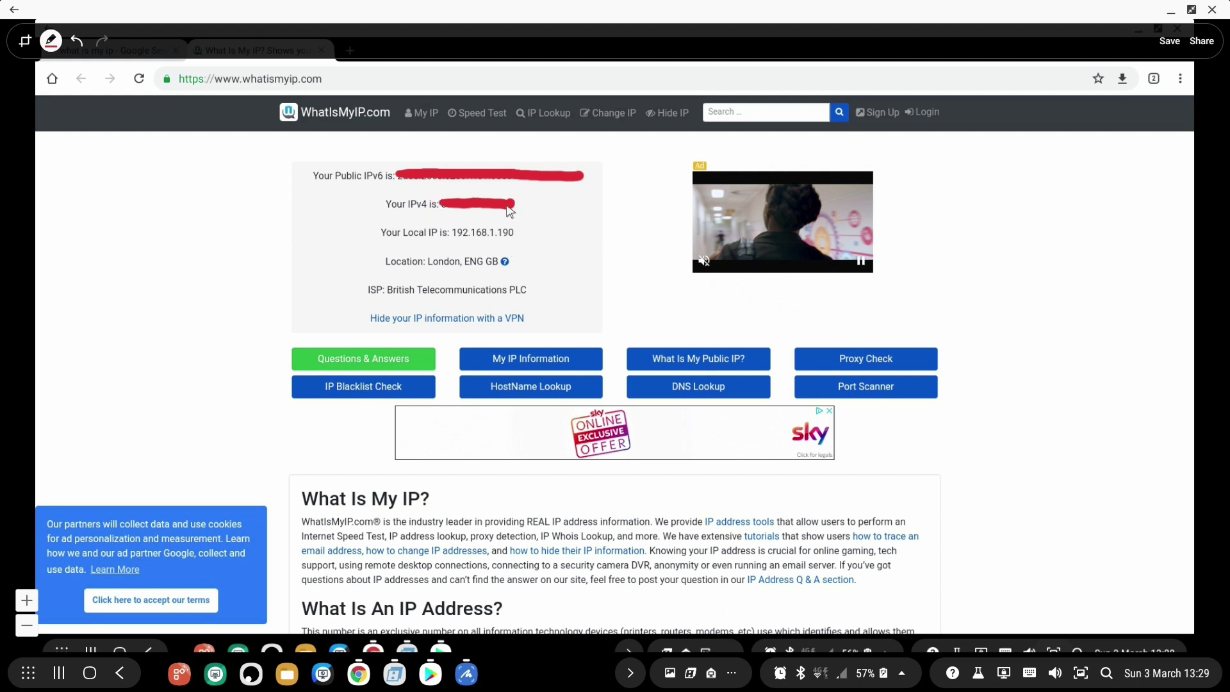
Step: Scribble out the IPv4 address on the WhatIsMyIP.com screenshot in red
mouse_move(481, 197)
mouse_down()
mouse_move(419, 187)
mouse_move(366, 216)
mouse_move(468, 226)
mouse_move(531, 201)
mouse_move(473, 190)
mouse_up()
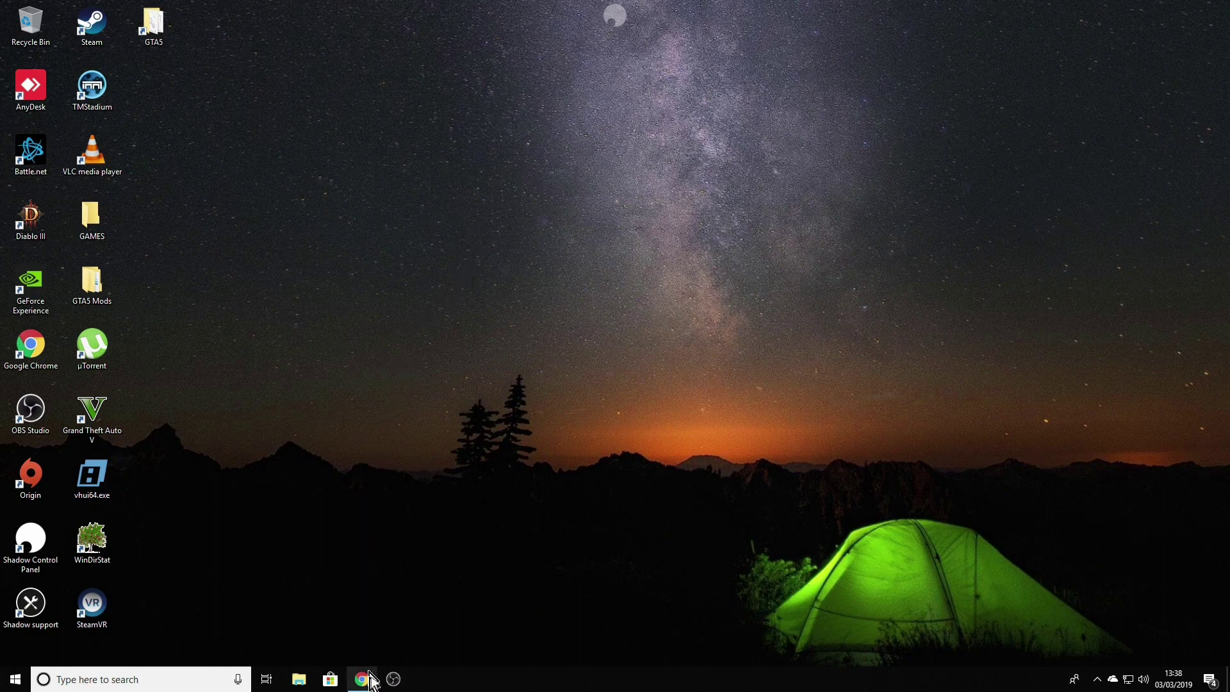
Step: Restore Chrome's 'virtual here' search results and open the 'VirtualHere: Home' result
mouse_move(370, 684)
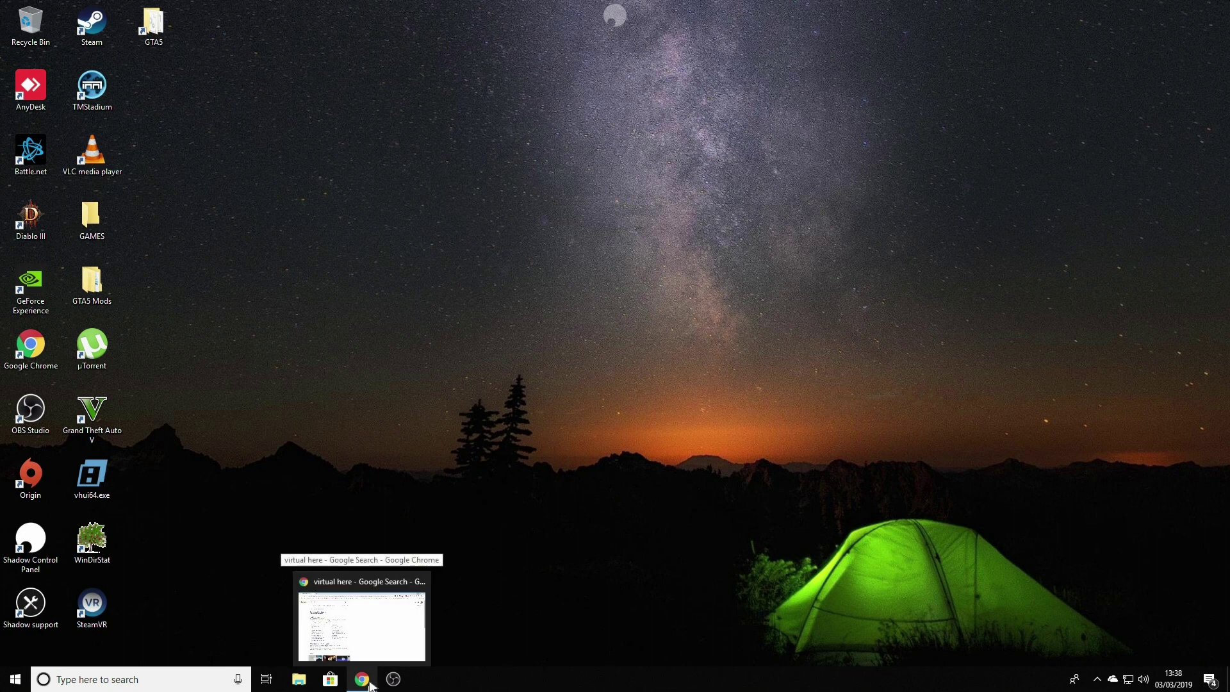
click(366, 683)
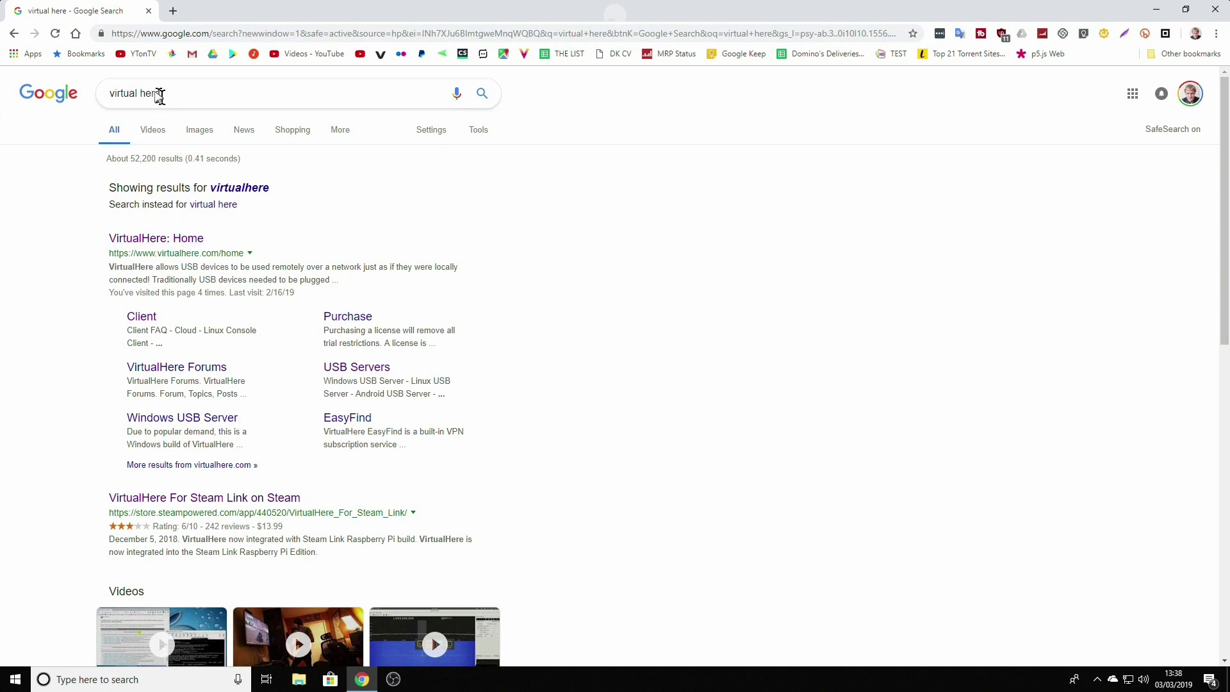
click(192, 247)
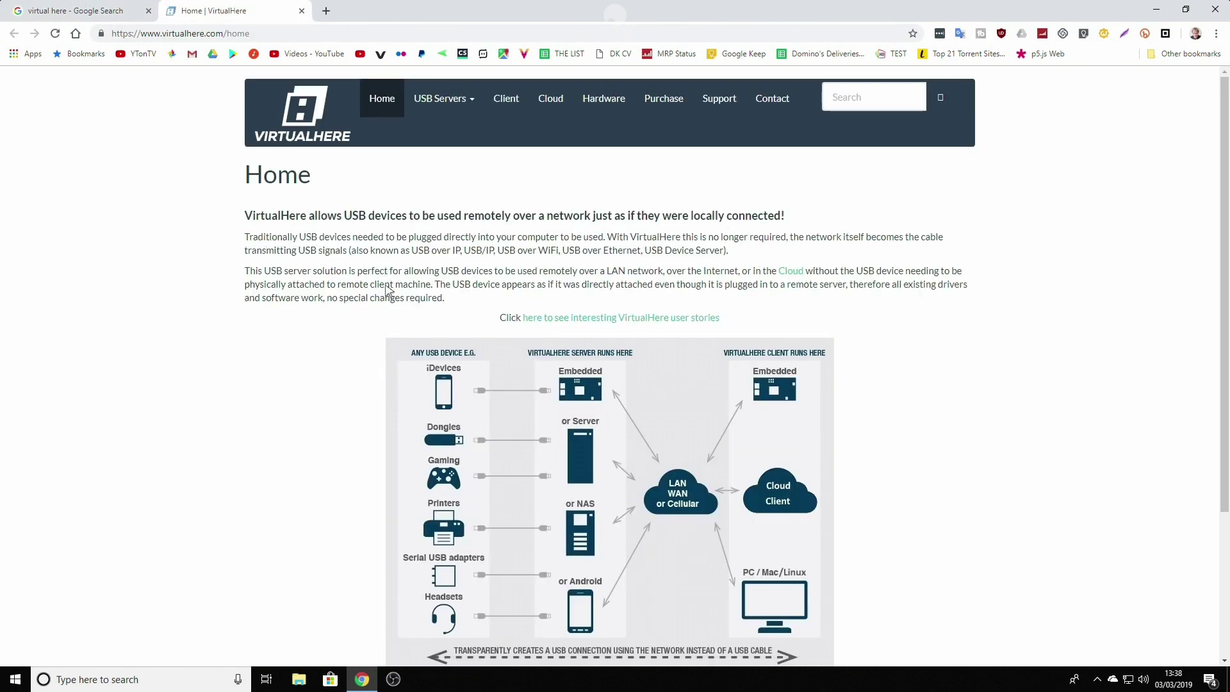
Step: Go to the VirtualHere USB Client page and scroll to the Windows client download
drag(1227, 214, 1226, 272)
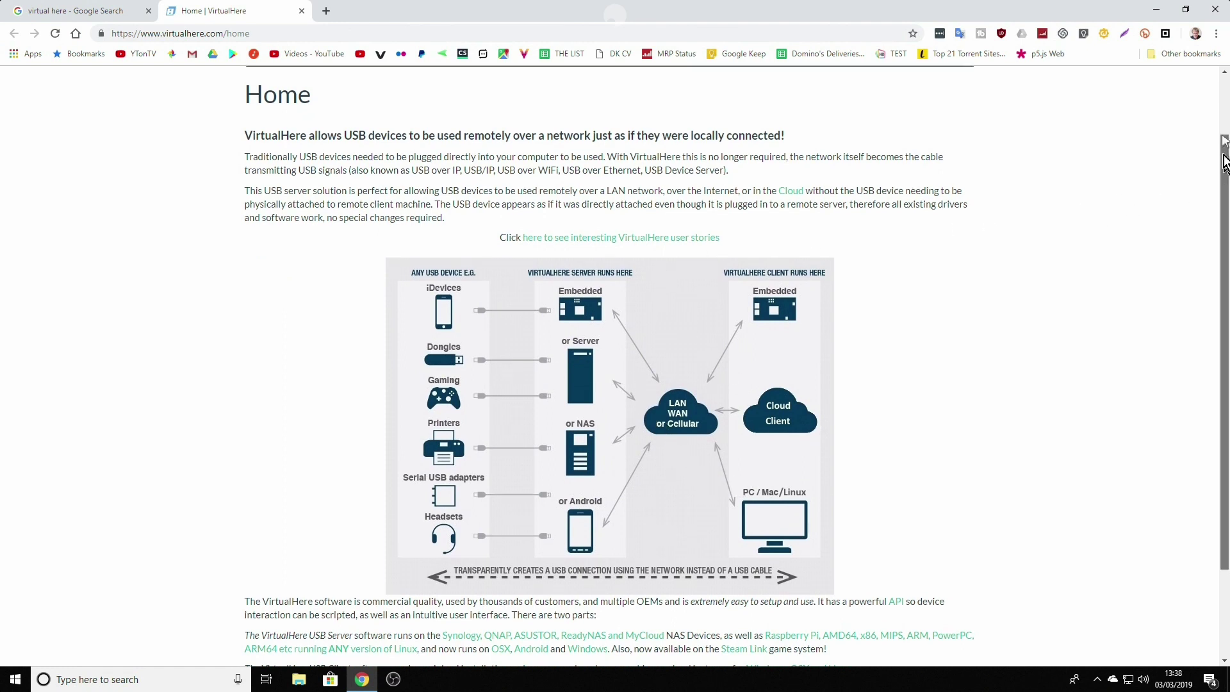
drag(1226, 154, 1226, 96)
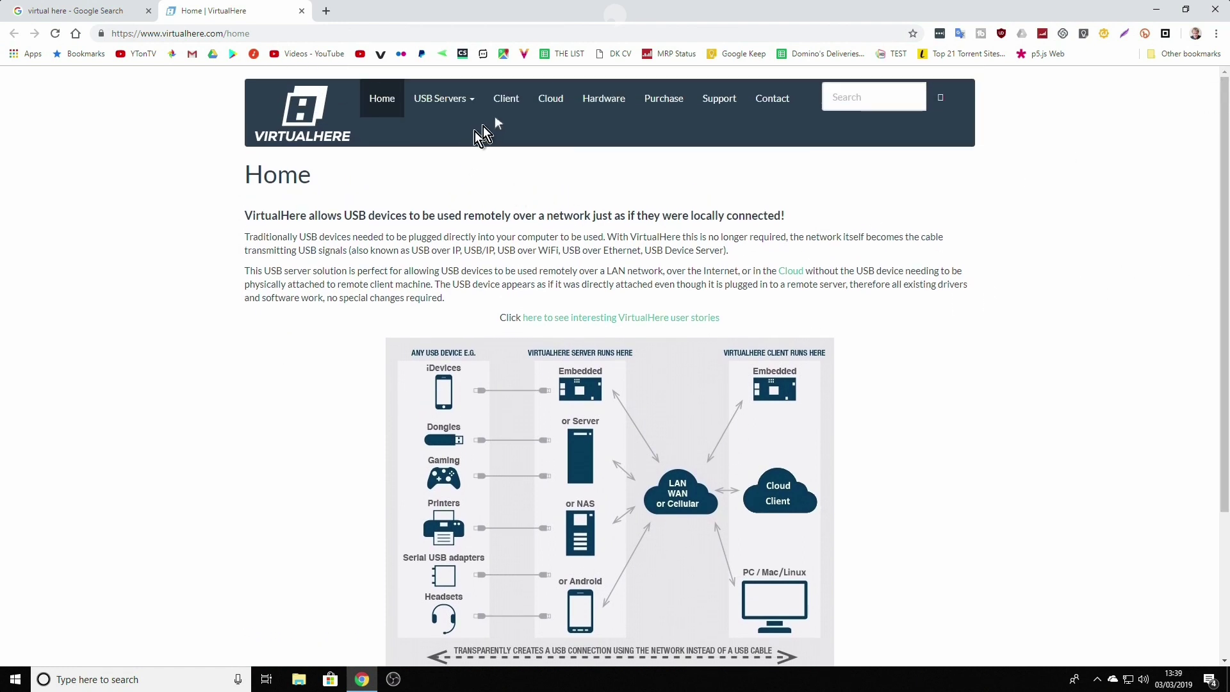
click(506, 101)
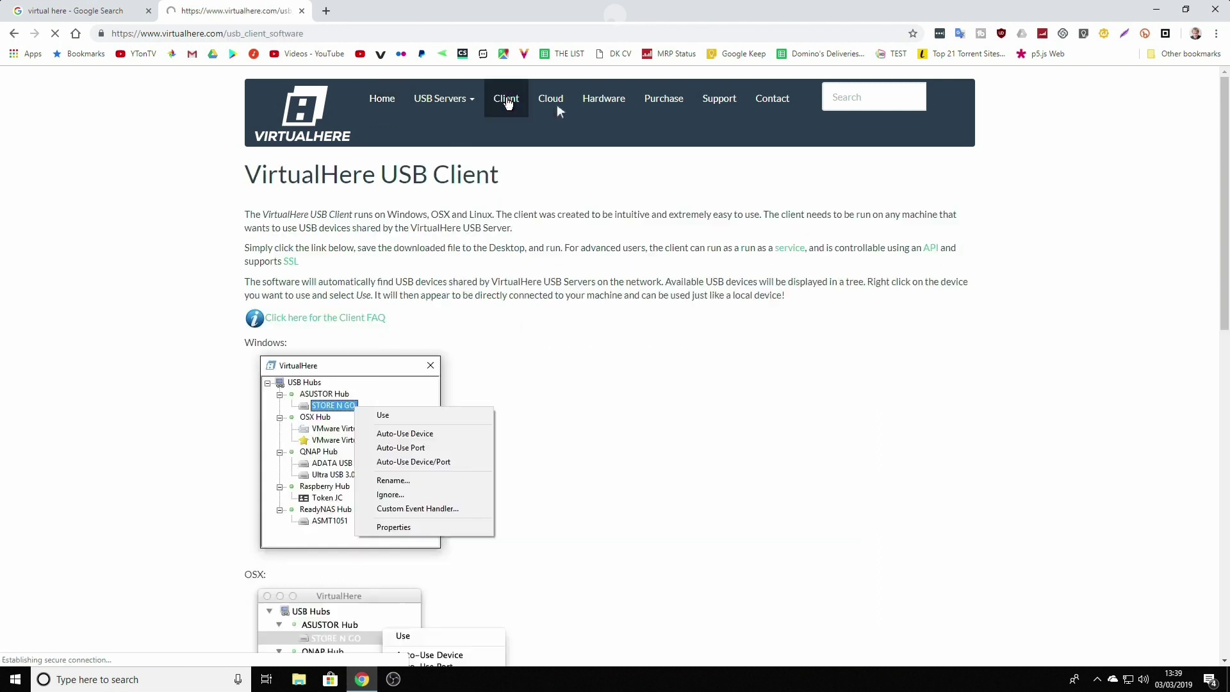
drag(1220, 116, 1227, 419)
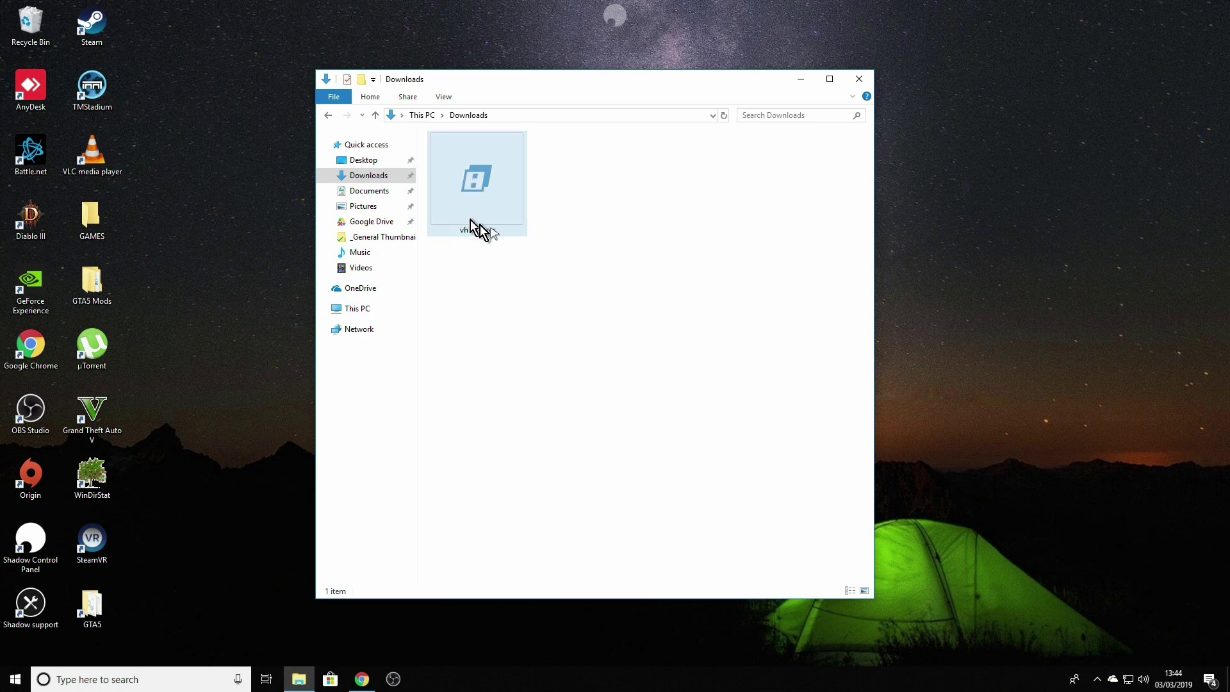
Step: Cut vhui64.exe from the Downloads folder and paste it onto the desktop
click(478, 243)
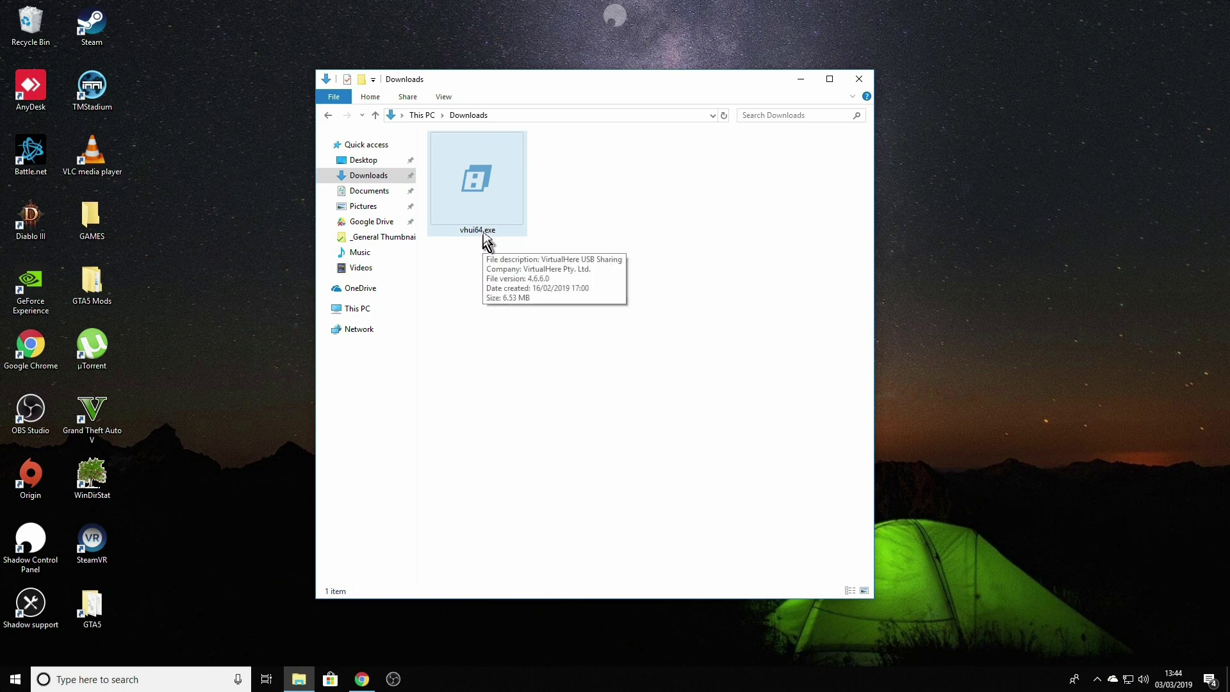
click(500, 252)
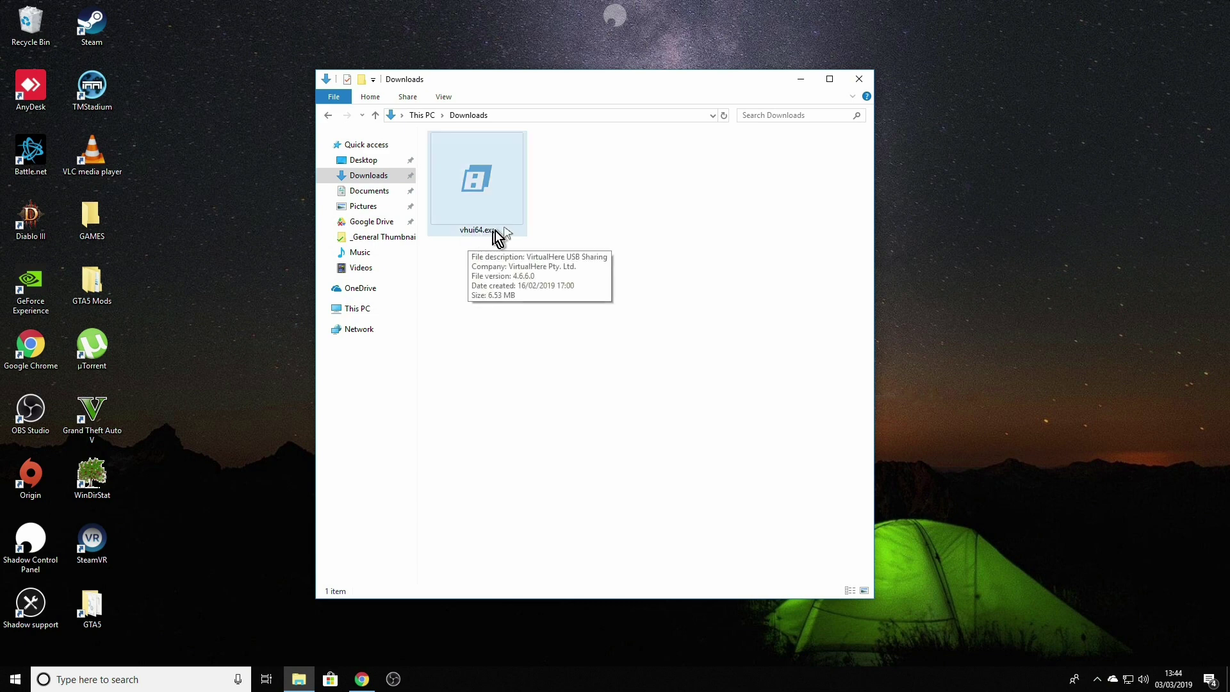
click(477, 161)
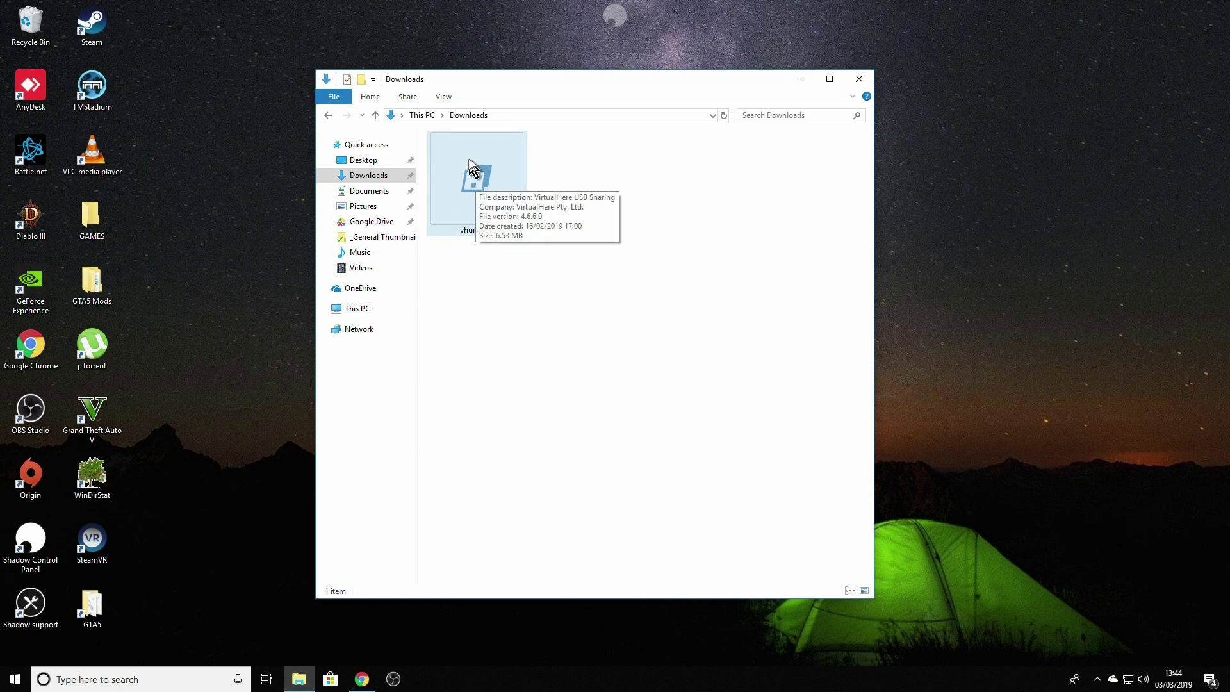
right_click(467, 168)
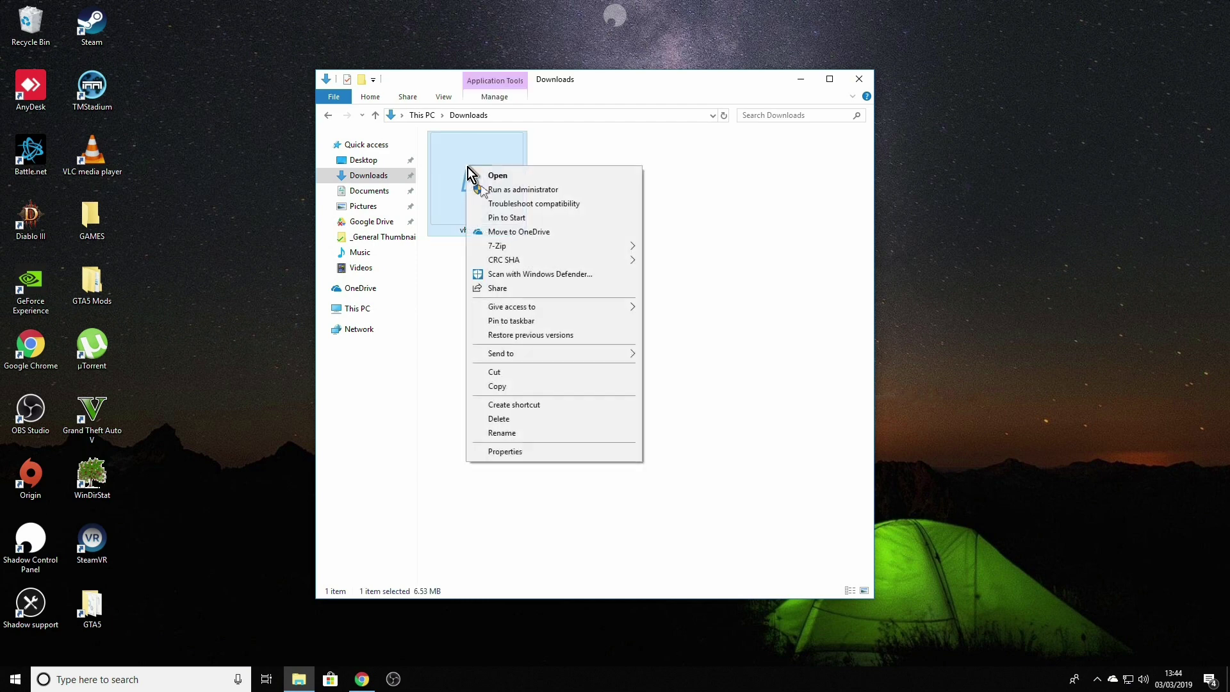
click(495, 371)
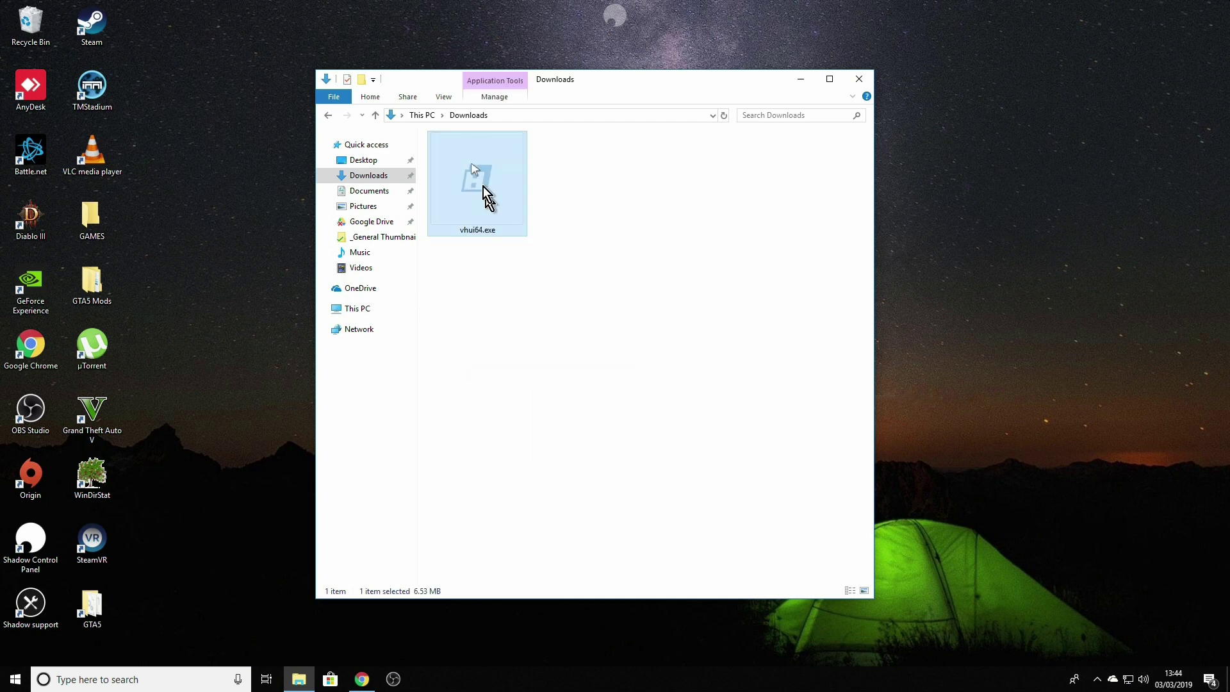
right_click(195, 134)
click(227, 189)
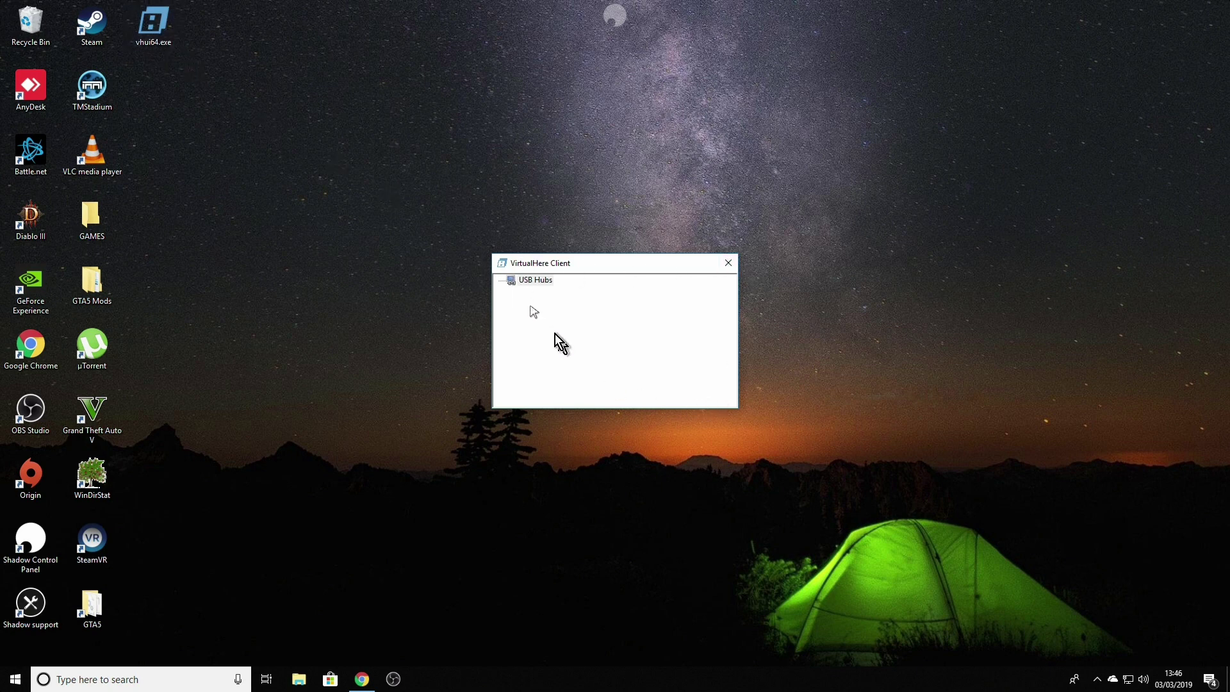
Step: Add a hub at the public IP on port 7575 via USB Hubs > Specify Hubs, then close the list
click(536, 282)
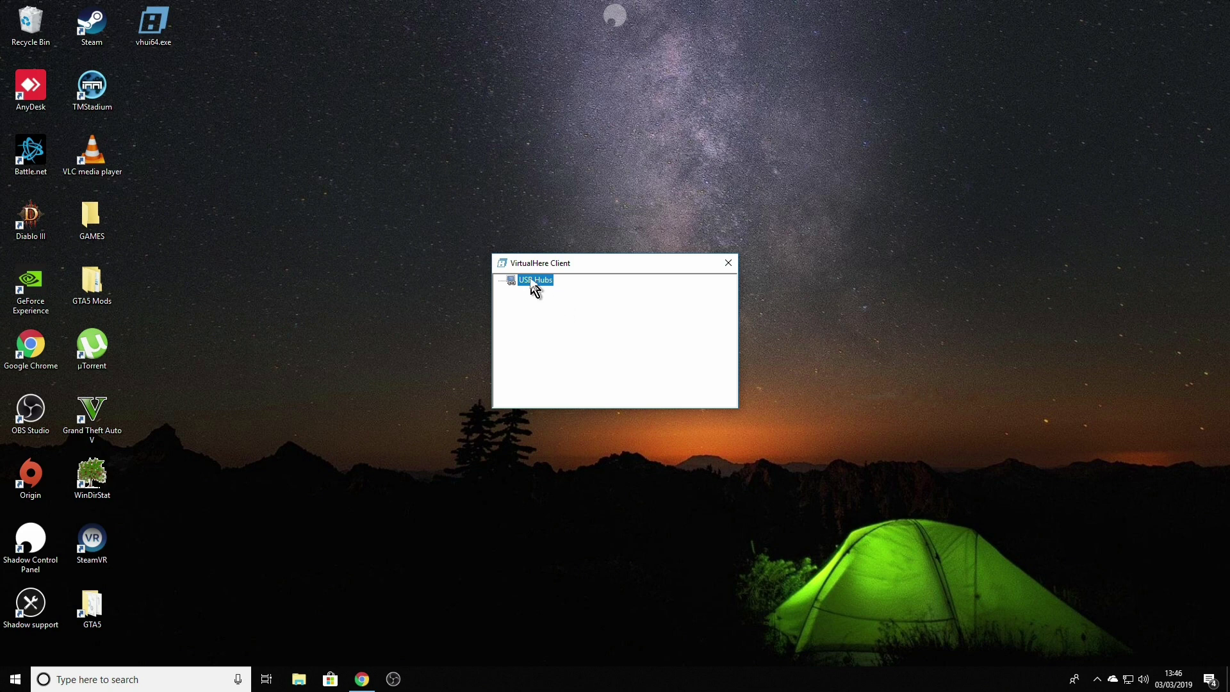
right_click(531, 282)
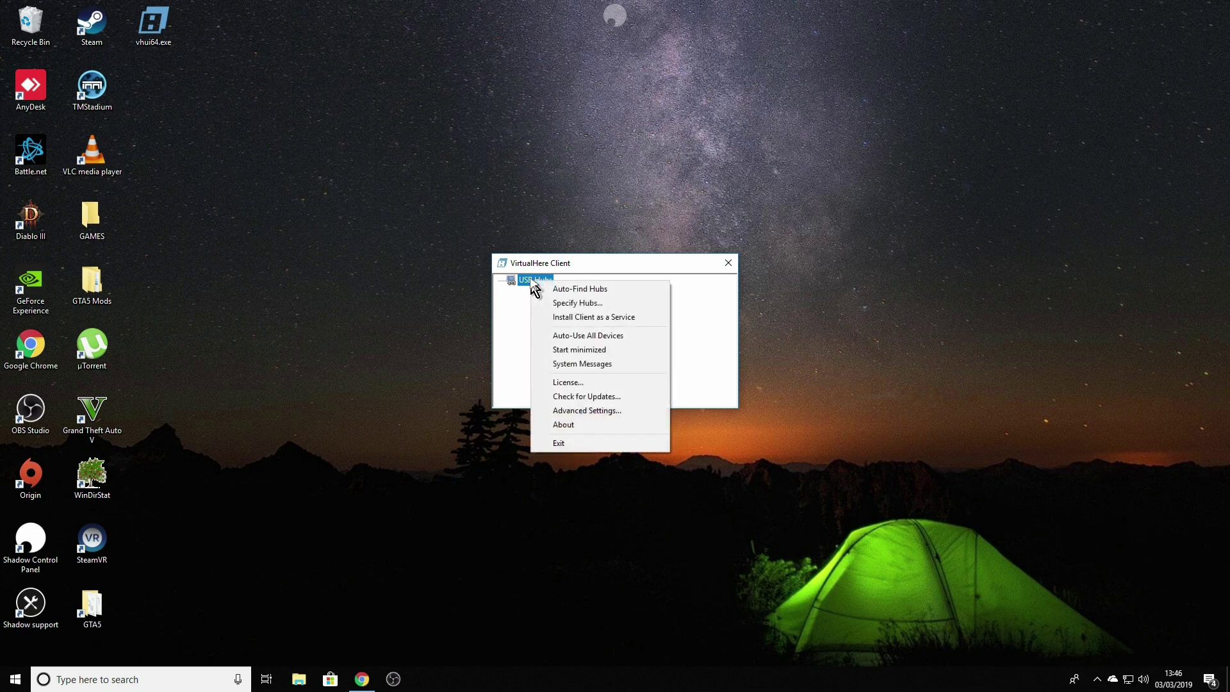
click(593, 305)
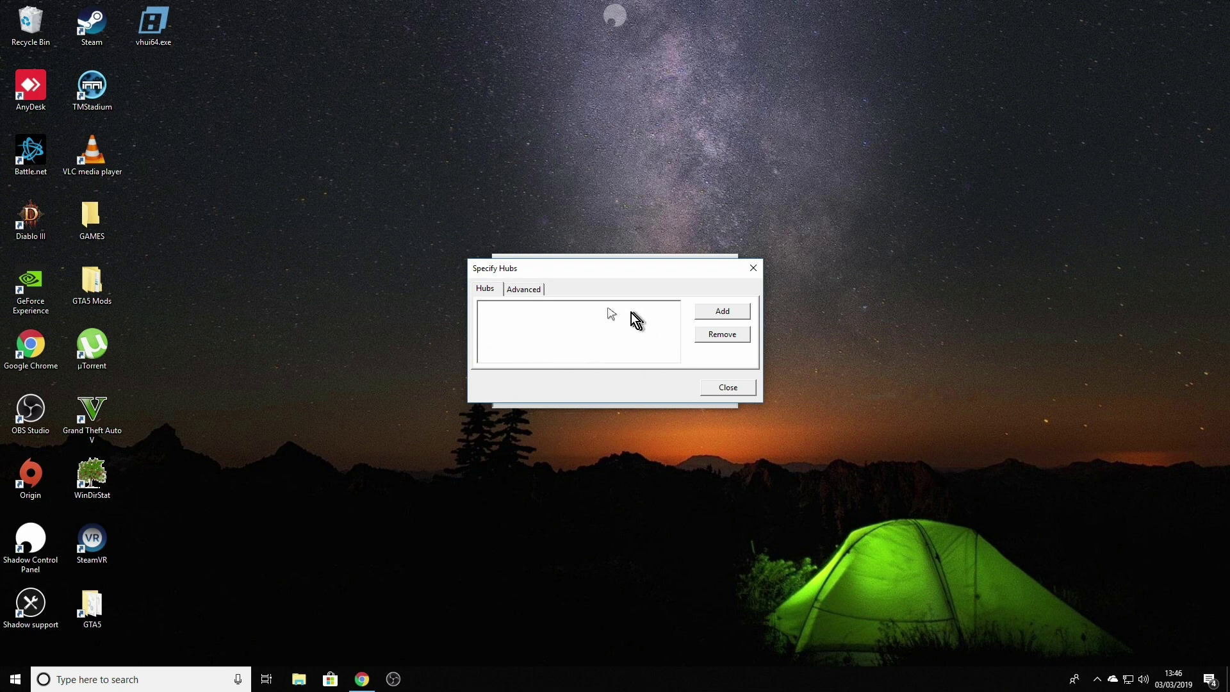
click(722, 311)
click(588, 357)
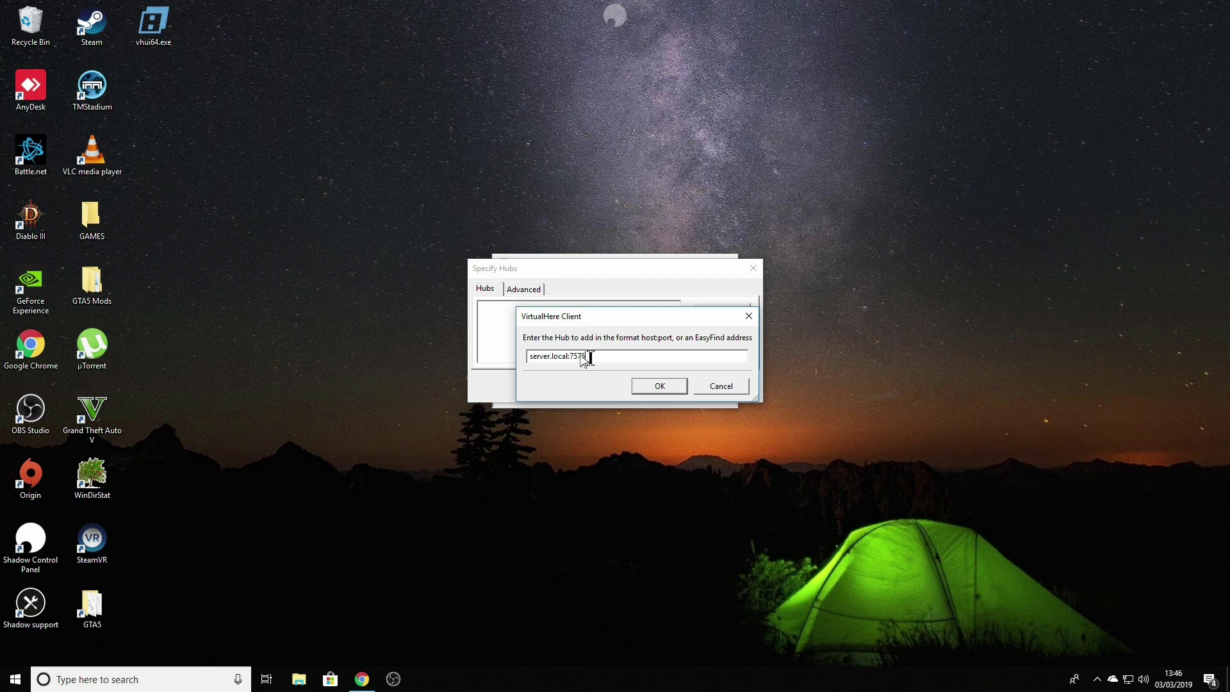
drag(571, 357, 511, 359)
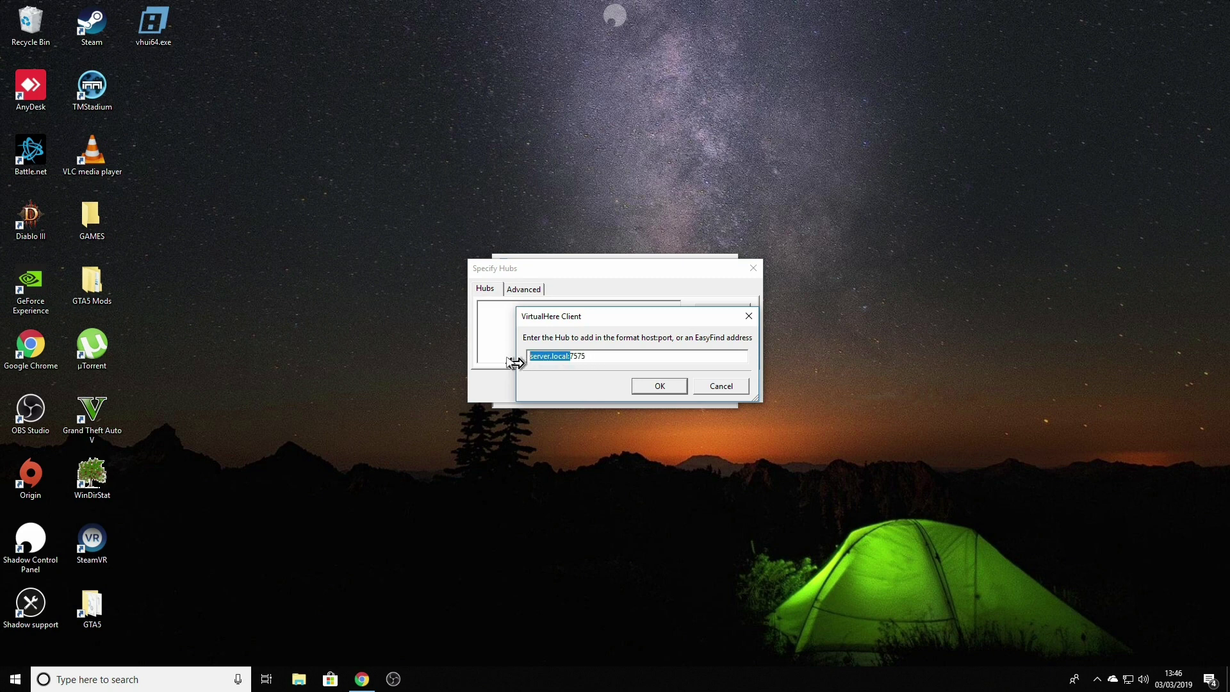
text(public_ip+_)
key(BackSpace)
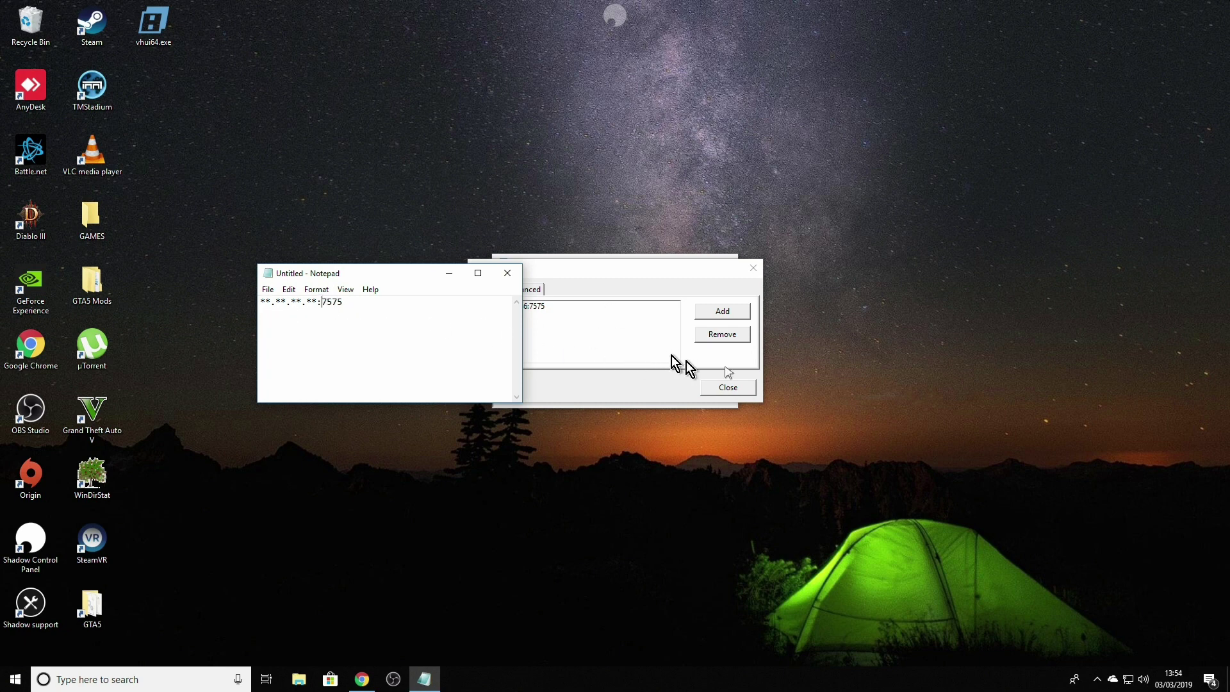
click(728, 388)
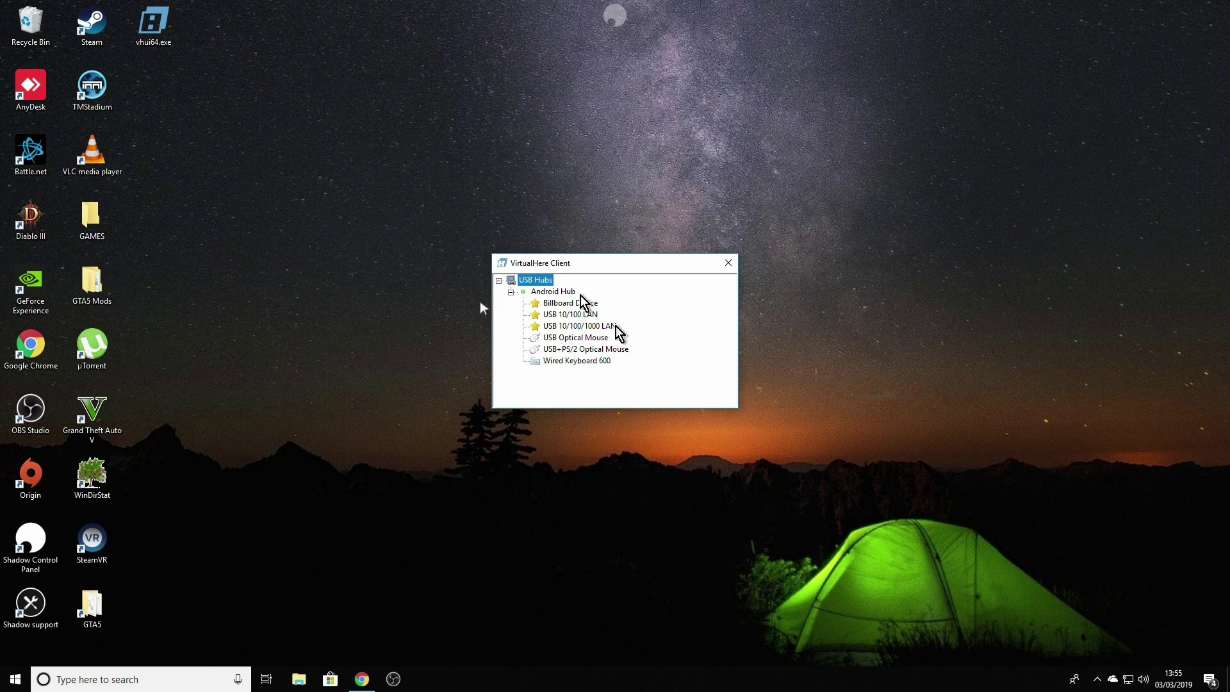
Step: Use the Android Hub's USB+PS/2 Optical Mouse remotely in VirtualHere Client via its context menu
click(572, 351)
right_click(572, 354)
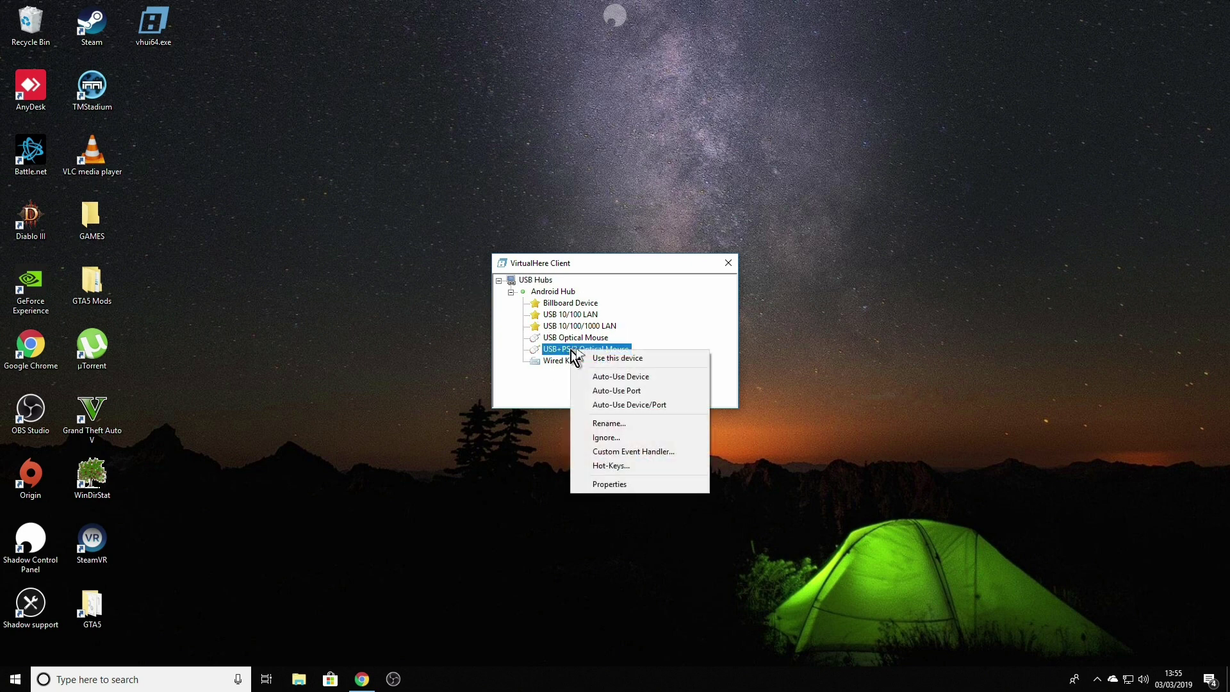
click(623, 362)
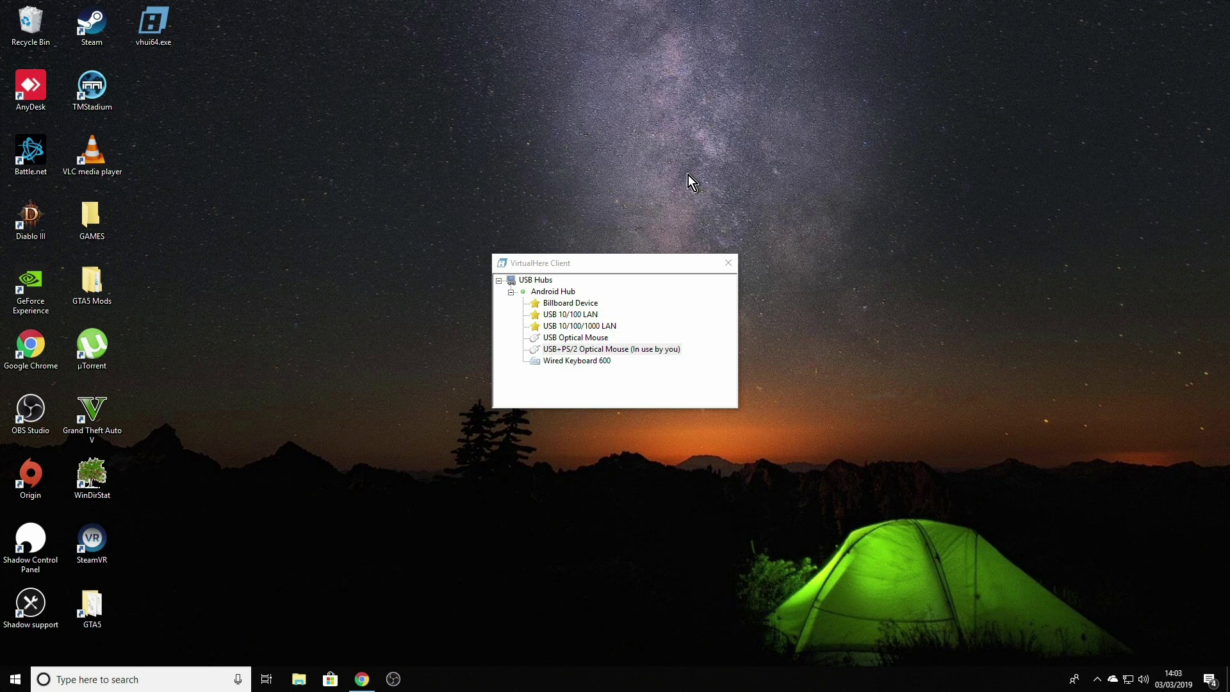
Step: In Chrome, go to USB Servers > Android USB Server and scroll to the $25 Purchase a license form
click(362, 679)
scroll(426, 262, up, 2)
scroll(421, 164, up, 2)
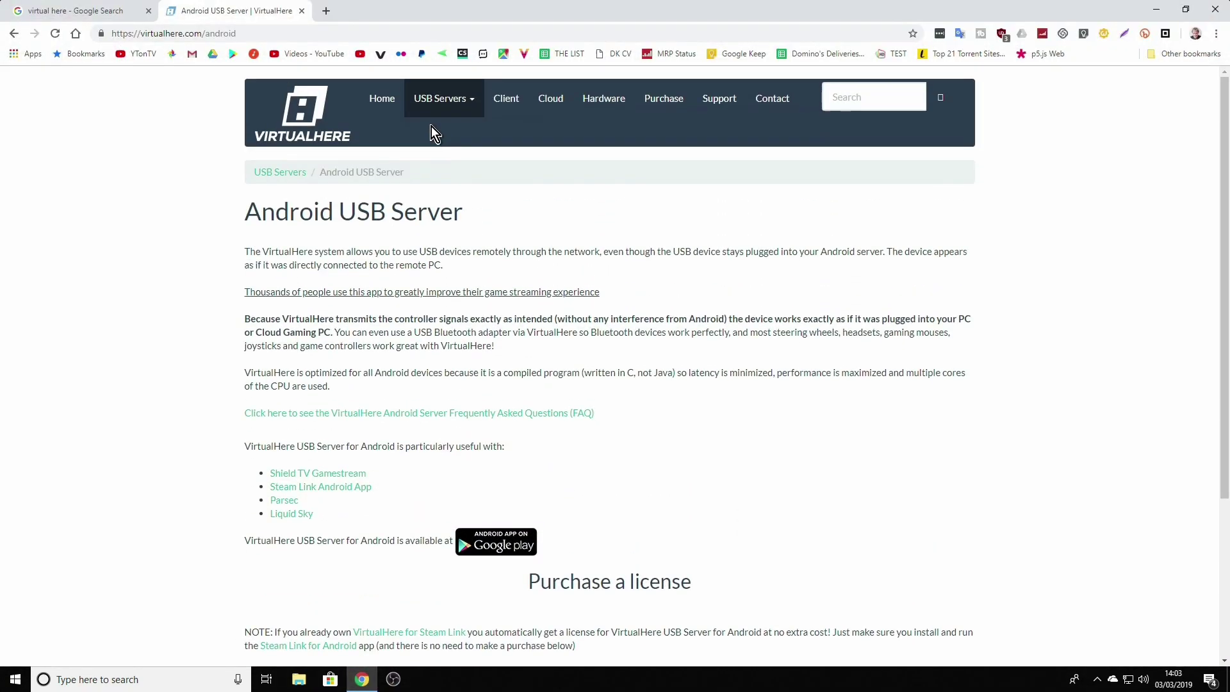
mouse_move(439, 101)
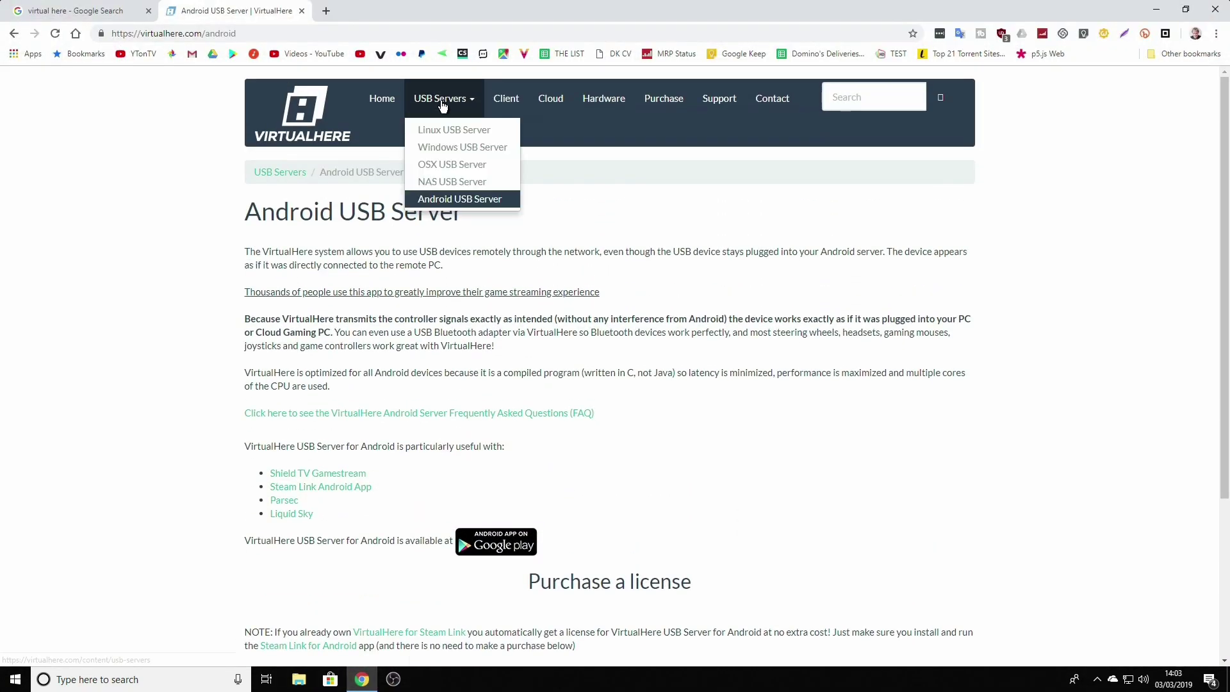
click(467, 198)
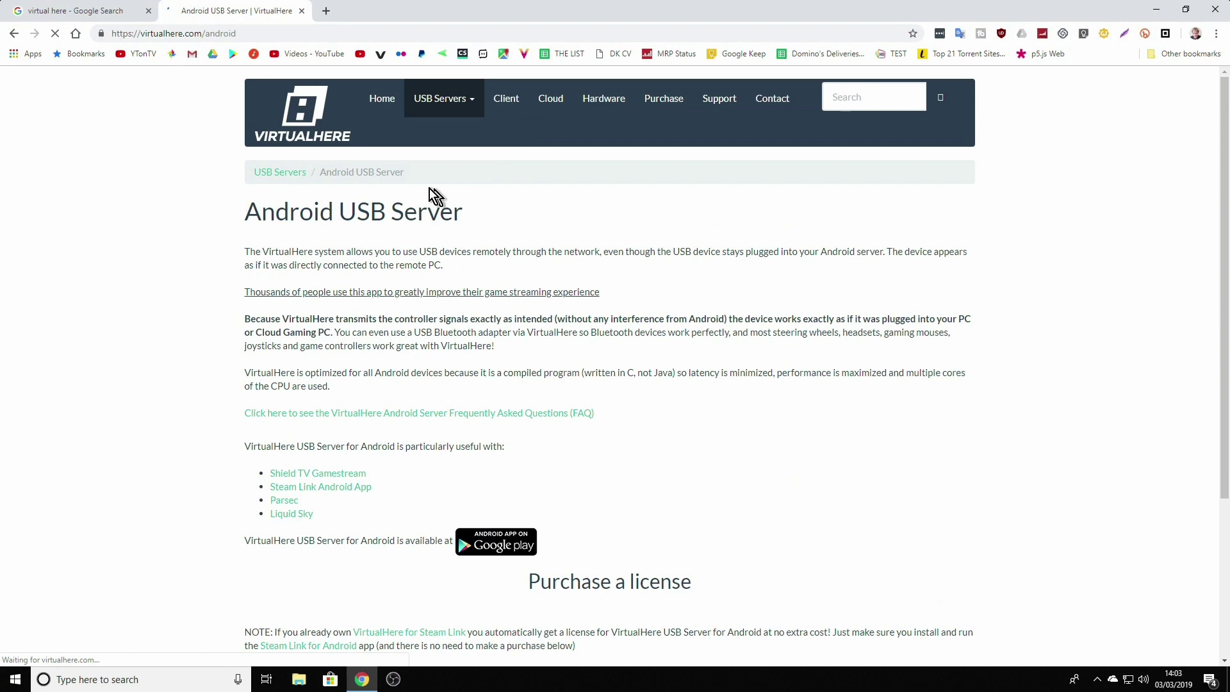
scroll(325, 217, down, 3)
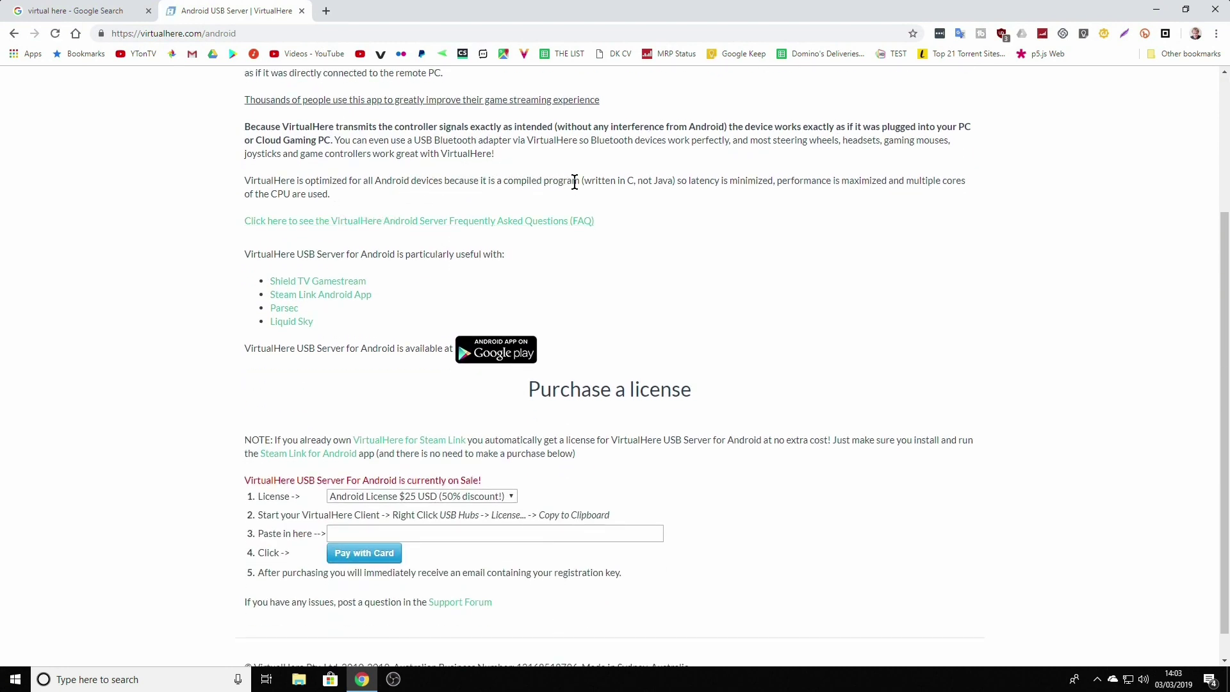
scroll(576, 229, down, 1)
scroll(567, 248, up, 1)
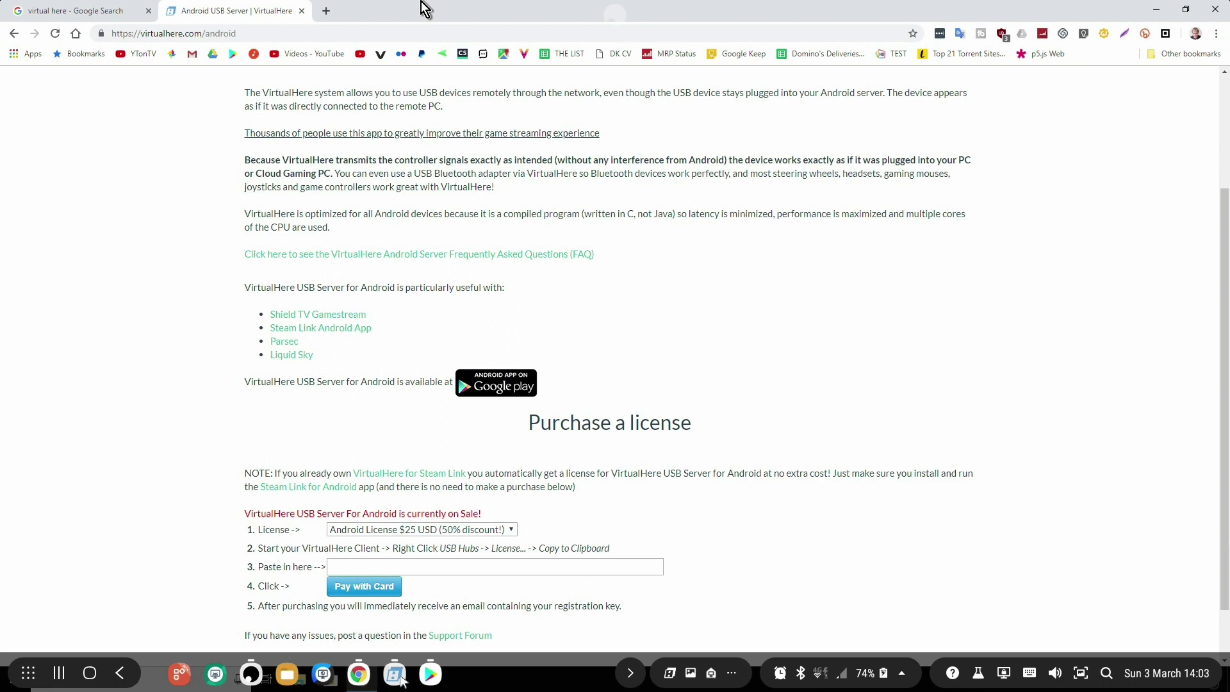
Step: Open VirtualHere USB Server on DeX and show its License Details from the three-dot menu
click(395, 673)
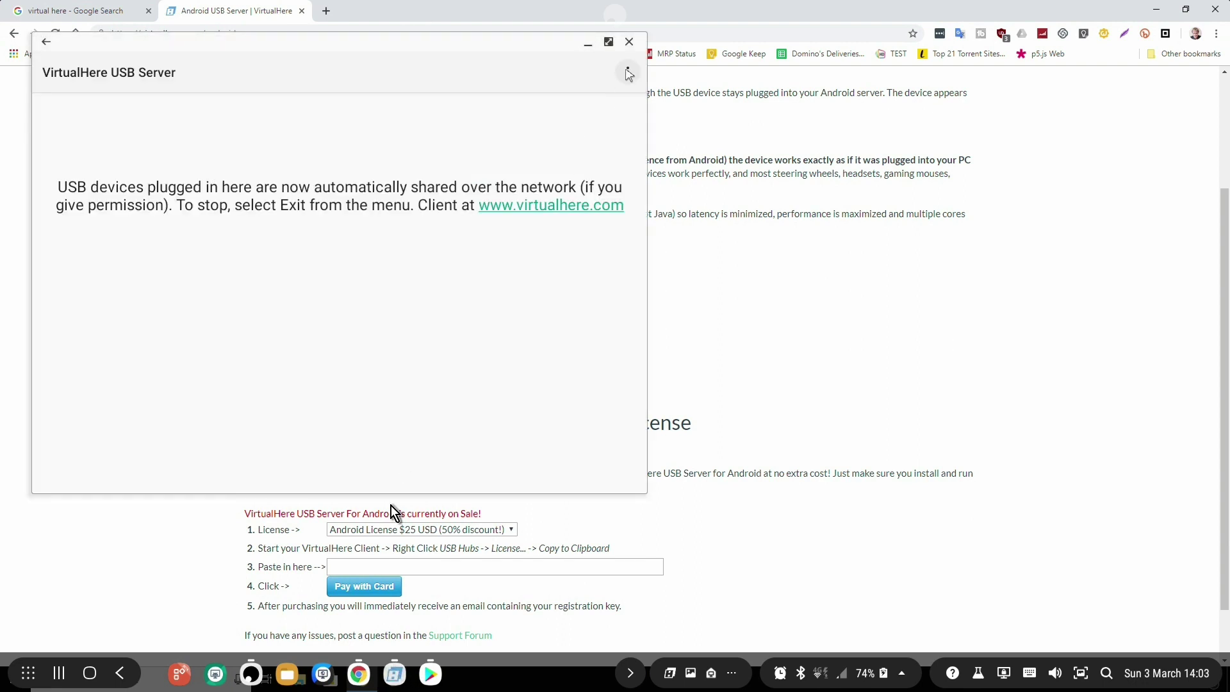
click(627, 72)
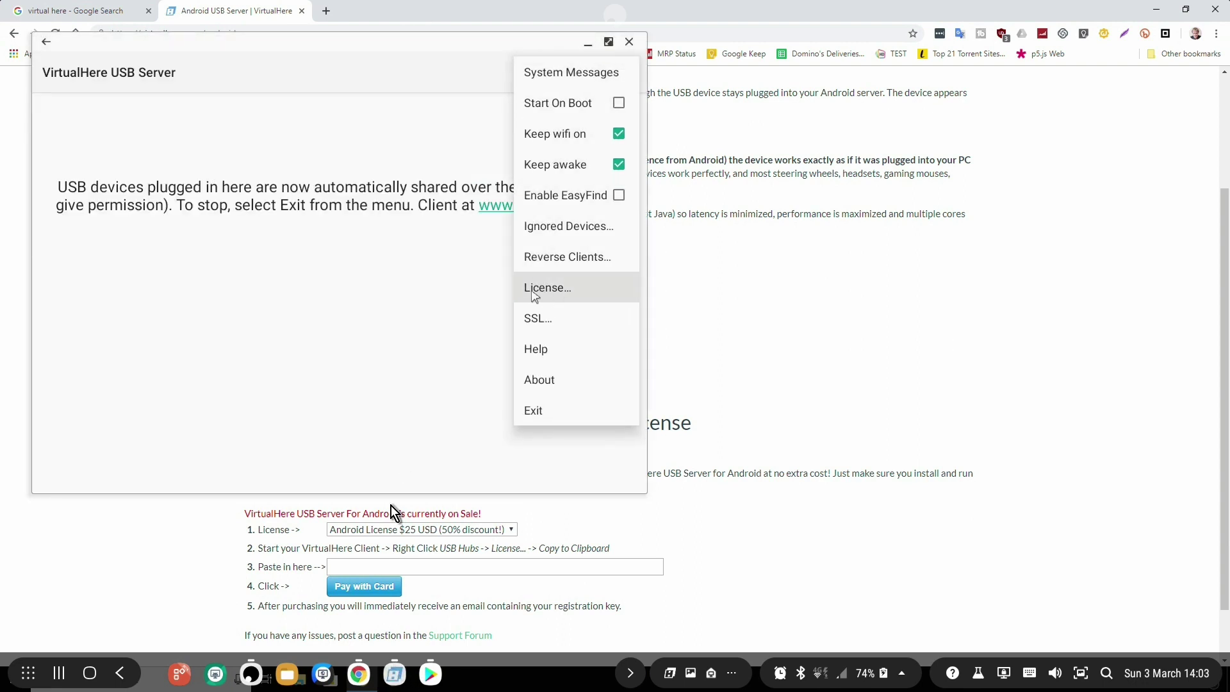
click(545, 287)
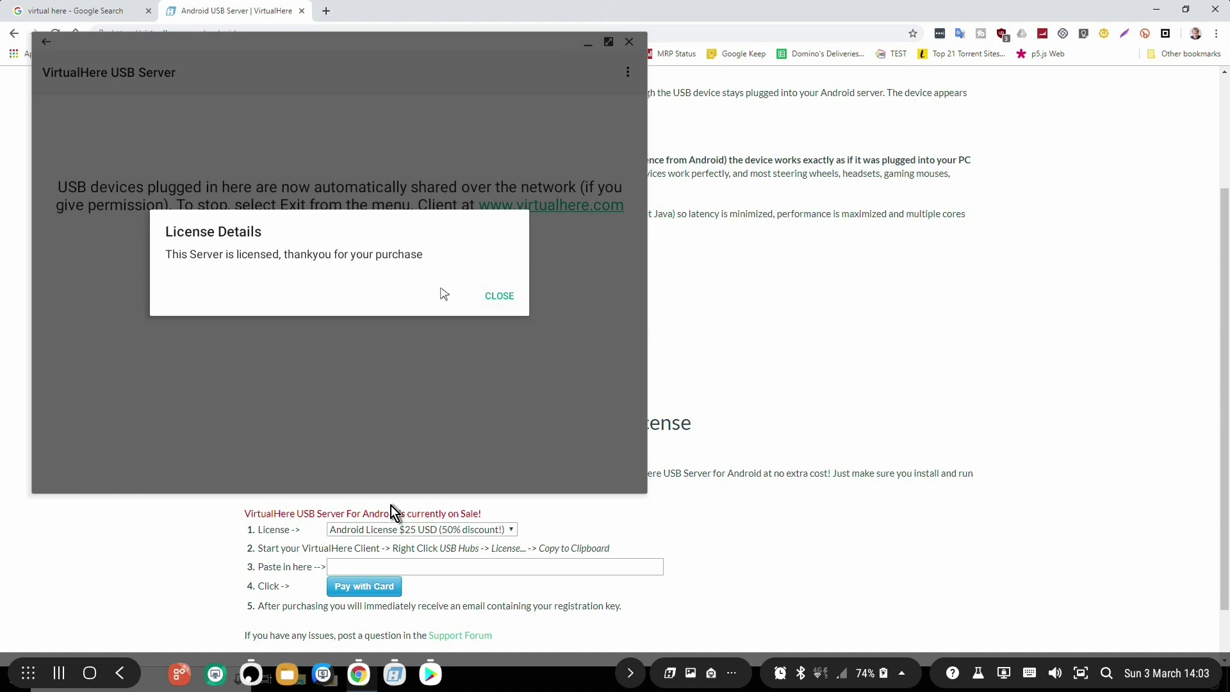